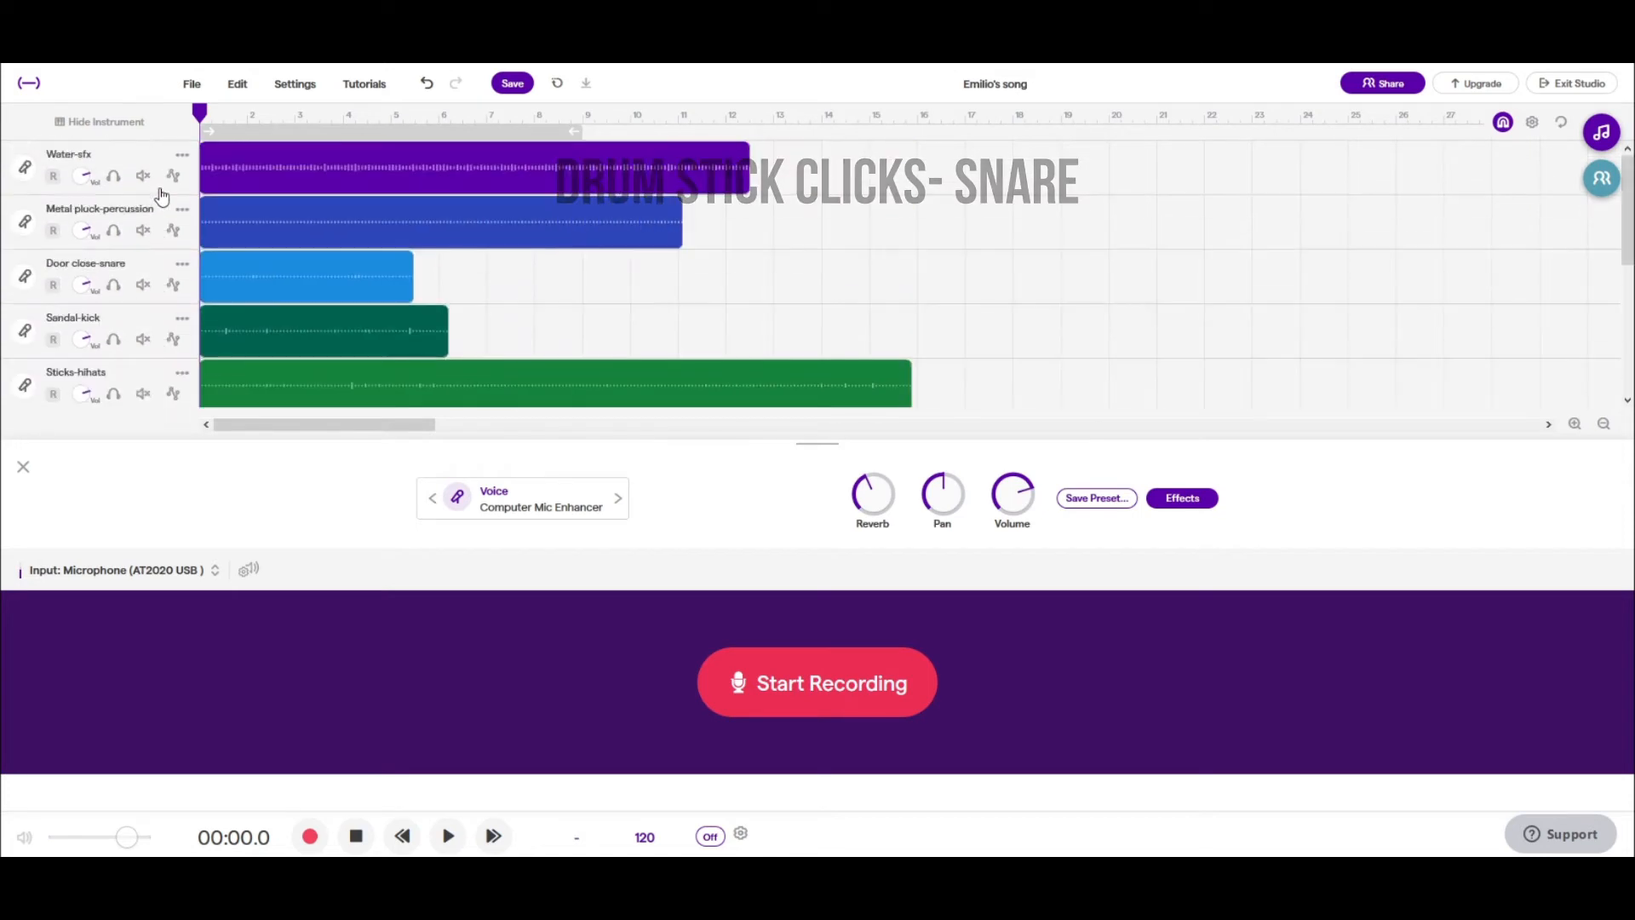
- Solo the Door close-snare track to listen to its recording
scroll(161, 195, "down", 3)
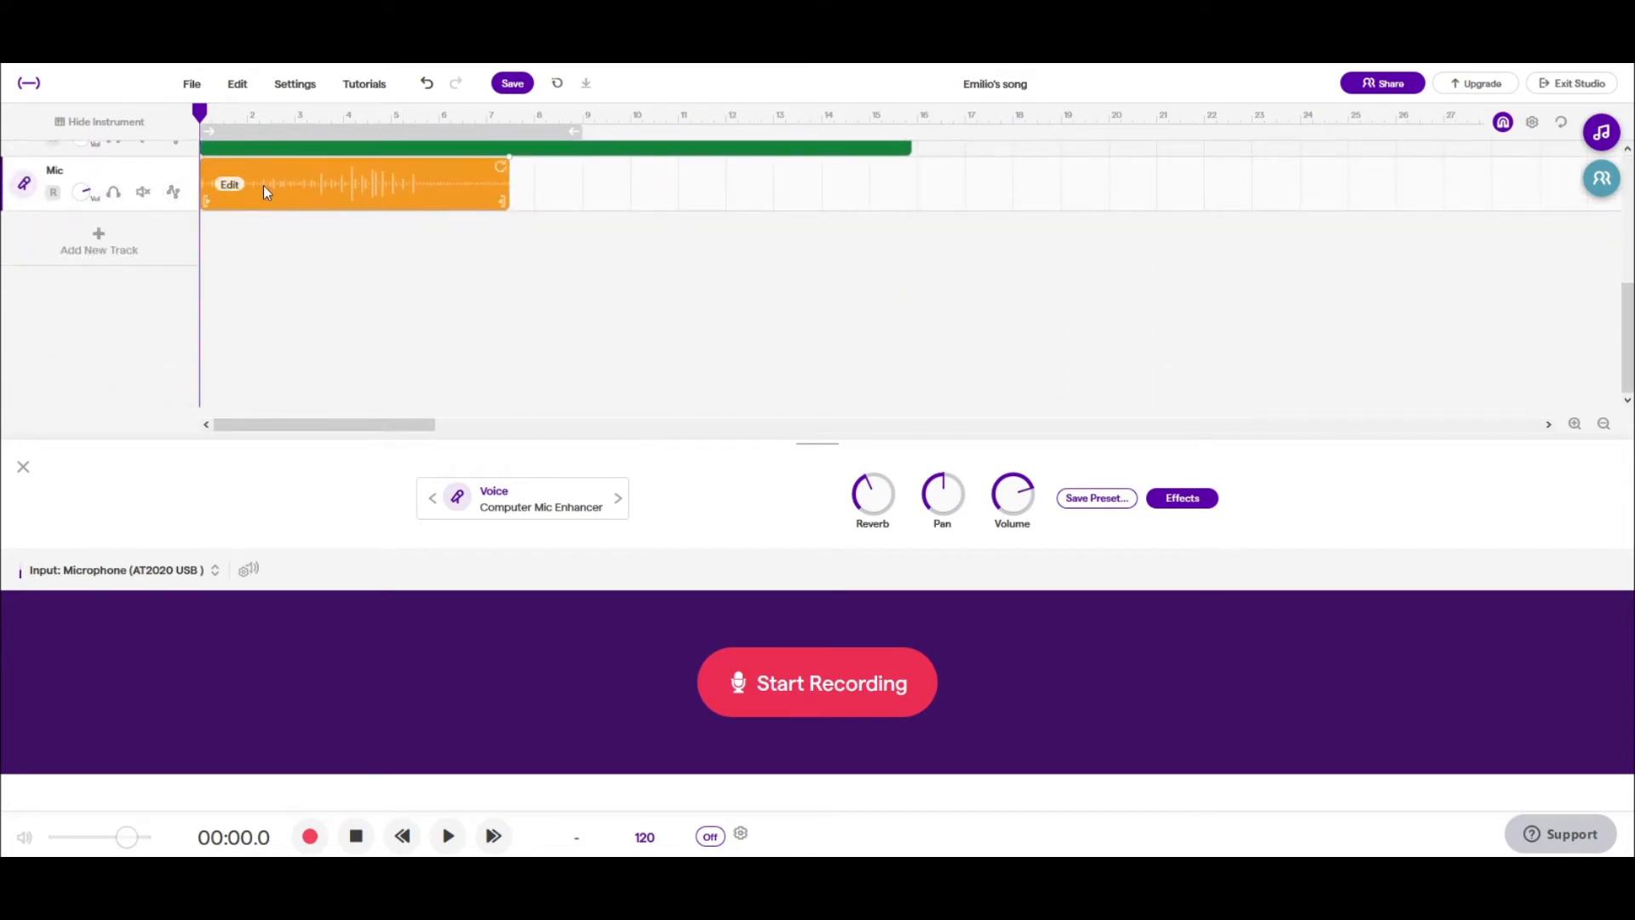
scroll(126, 203, "up", 3)
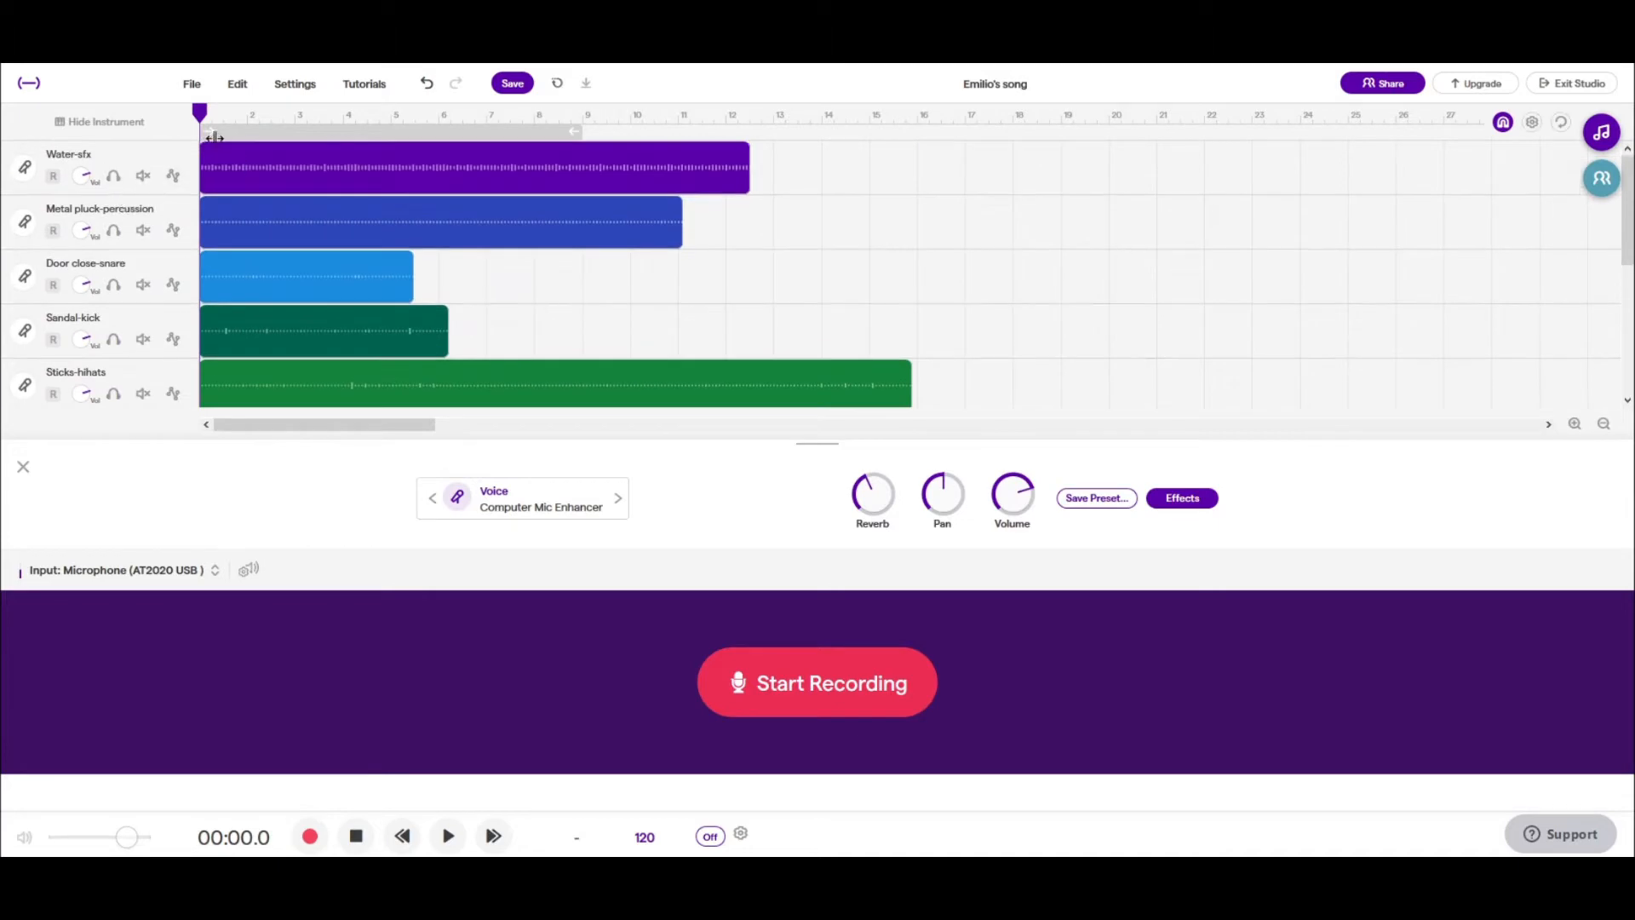
left_click(113, 285)
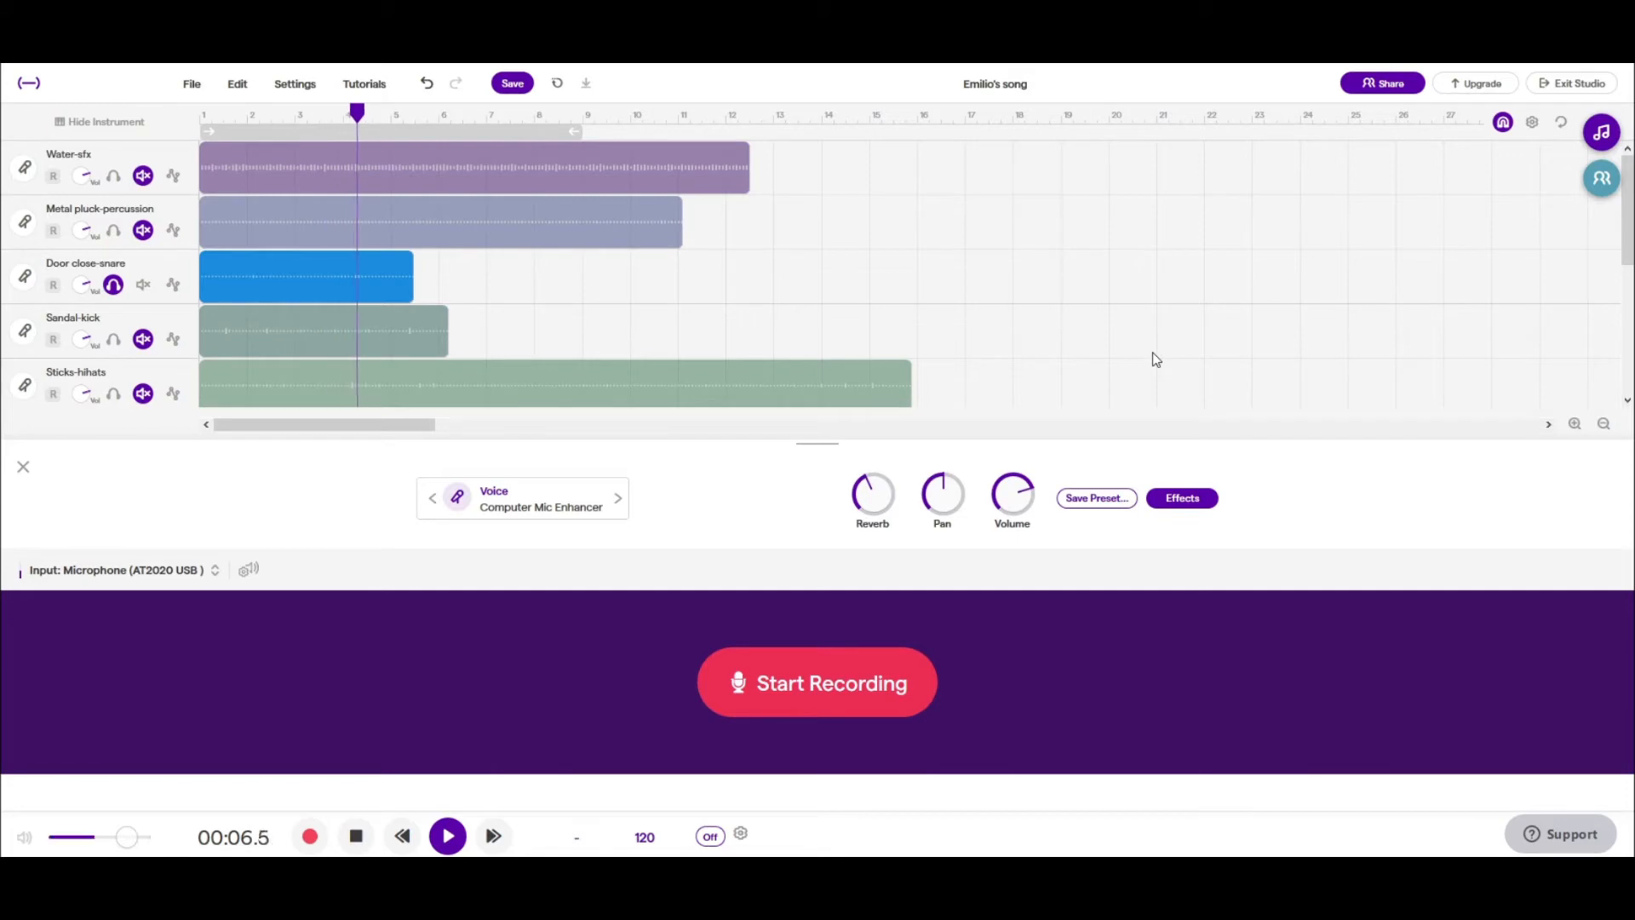
- Trim the silence from the start of the Door close-snare clip up to about three quarters of bar 1
left_click(1575, 425)
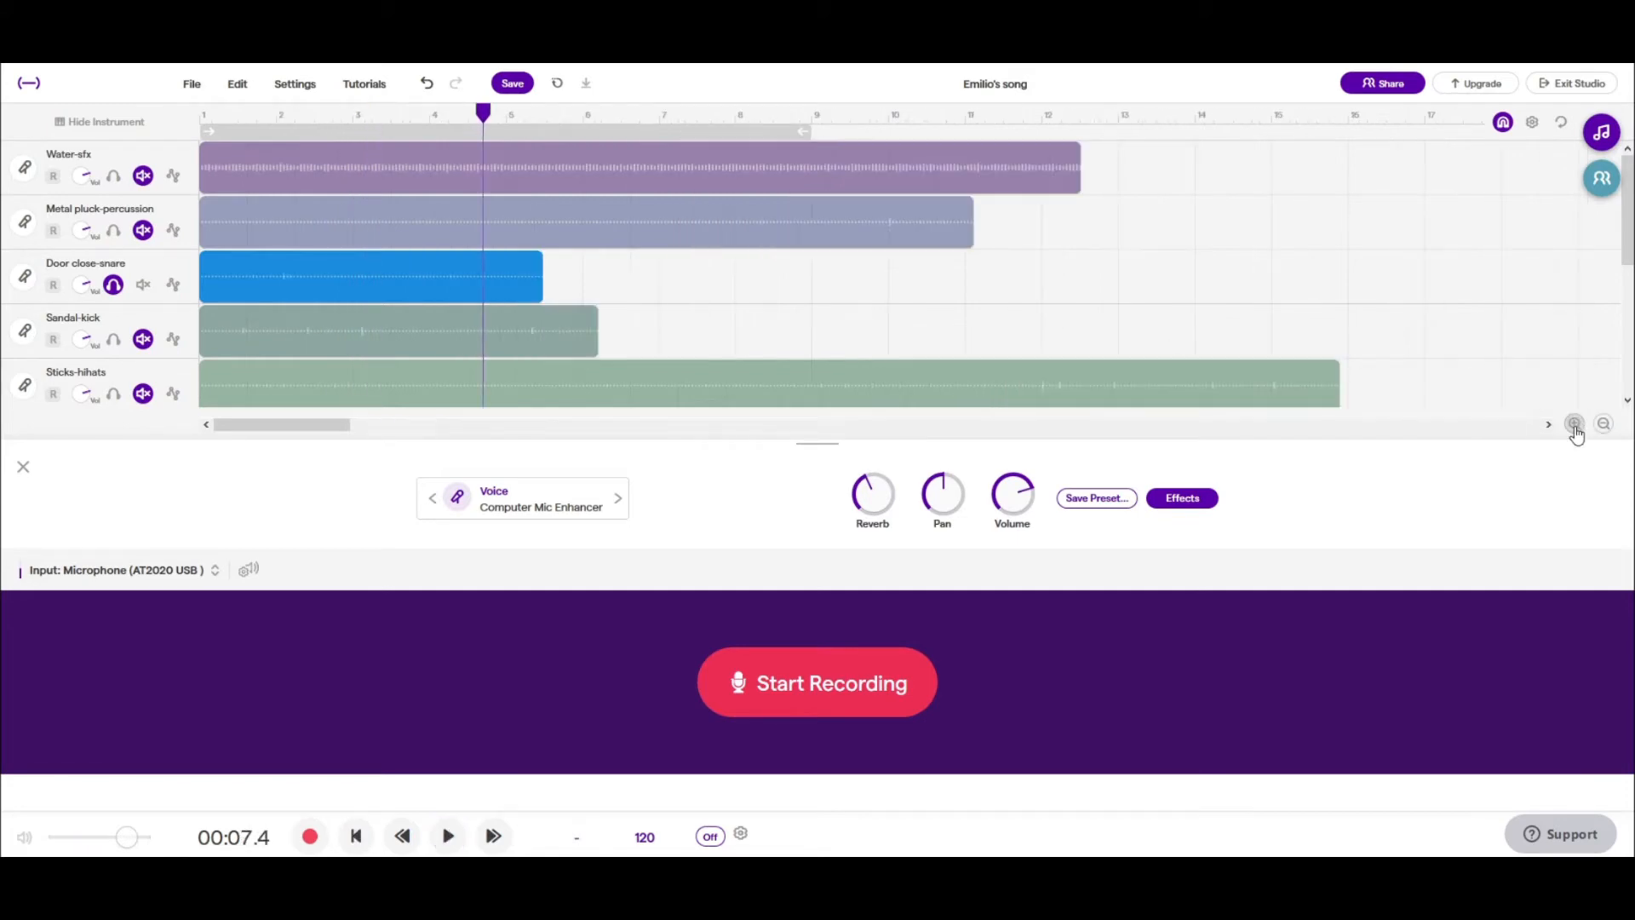
left_click(1575, 425)
left_click(361, 281)
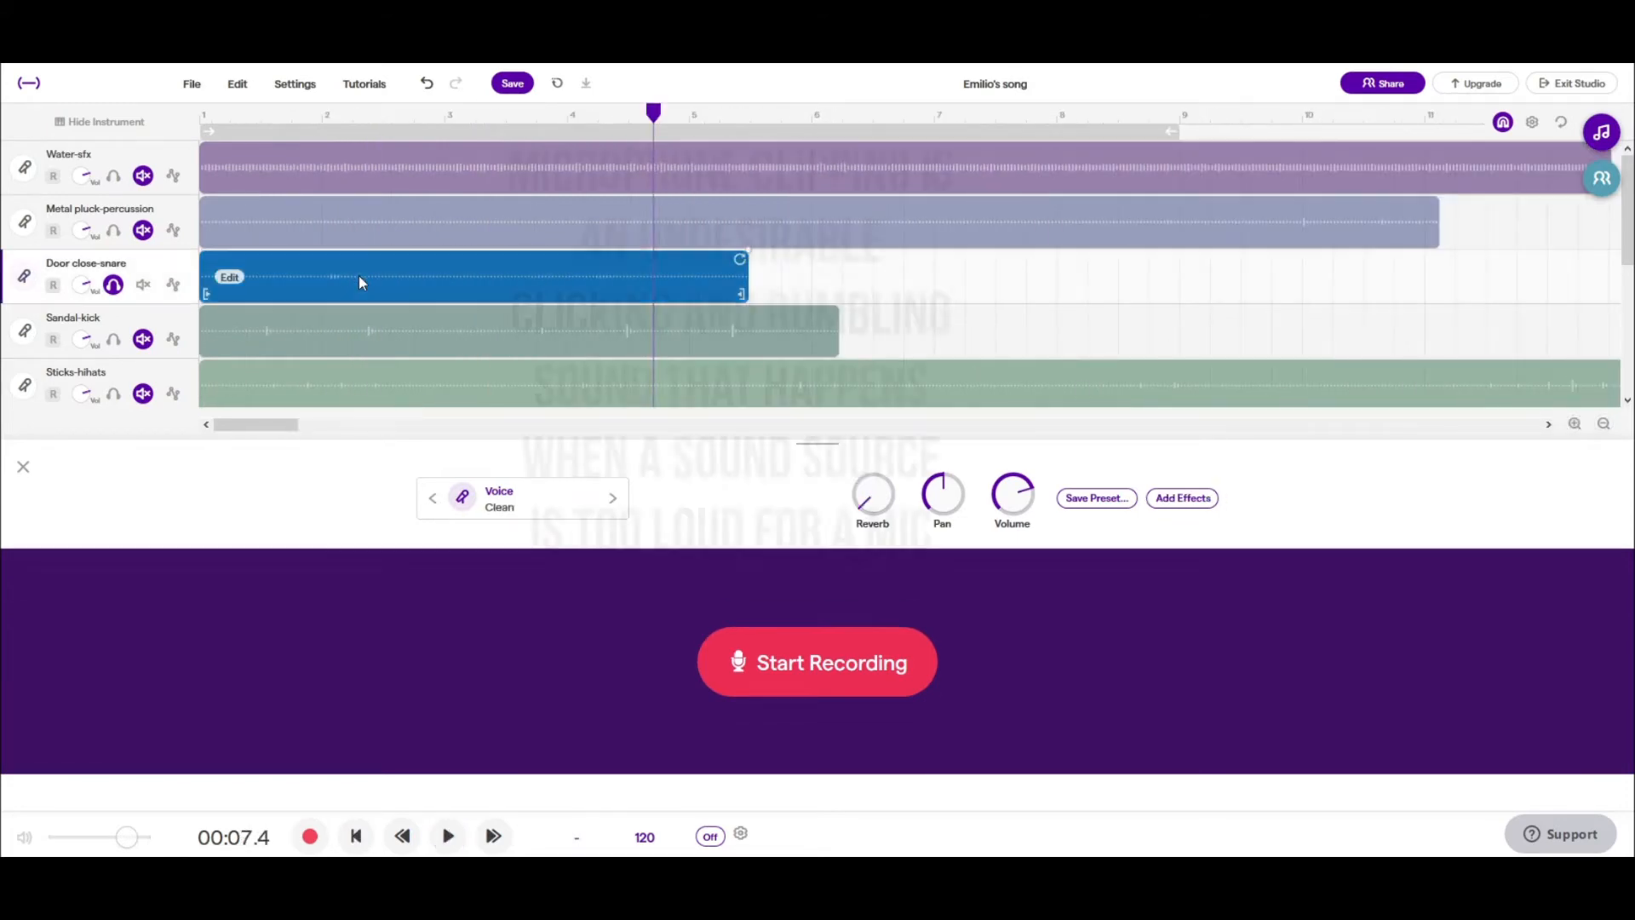
left_click_drag(209, 291, 304, 289)
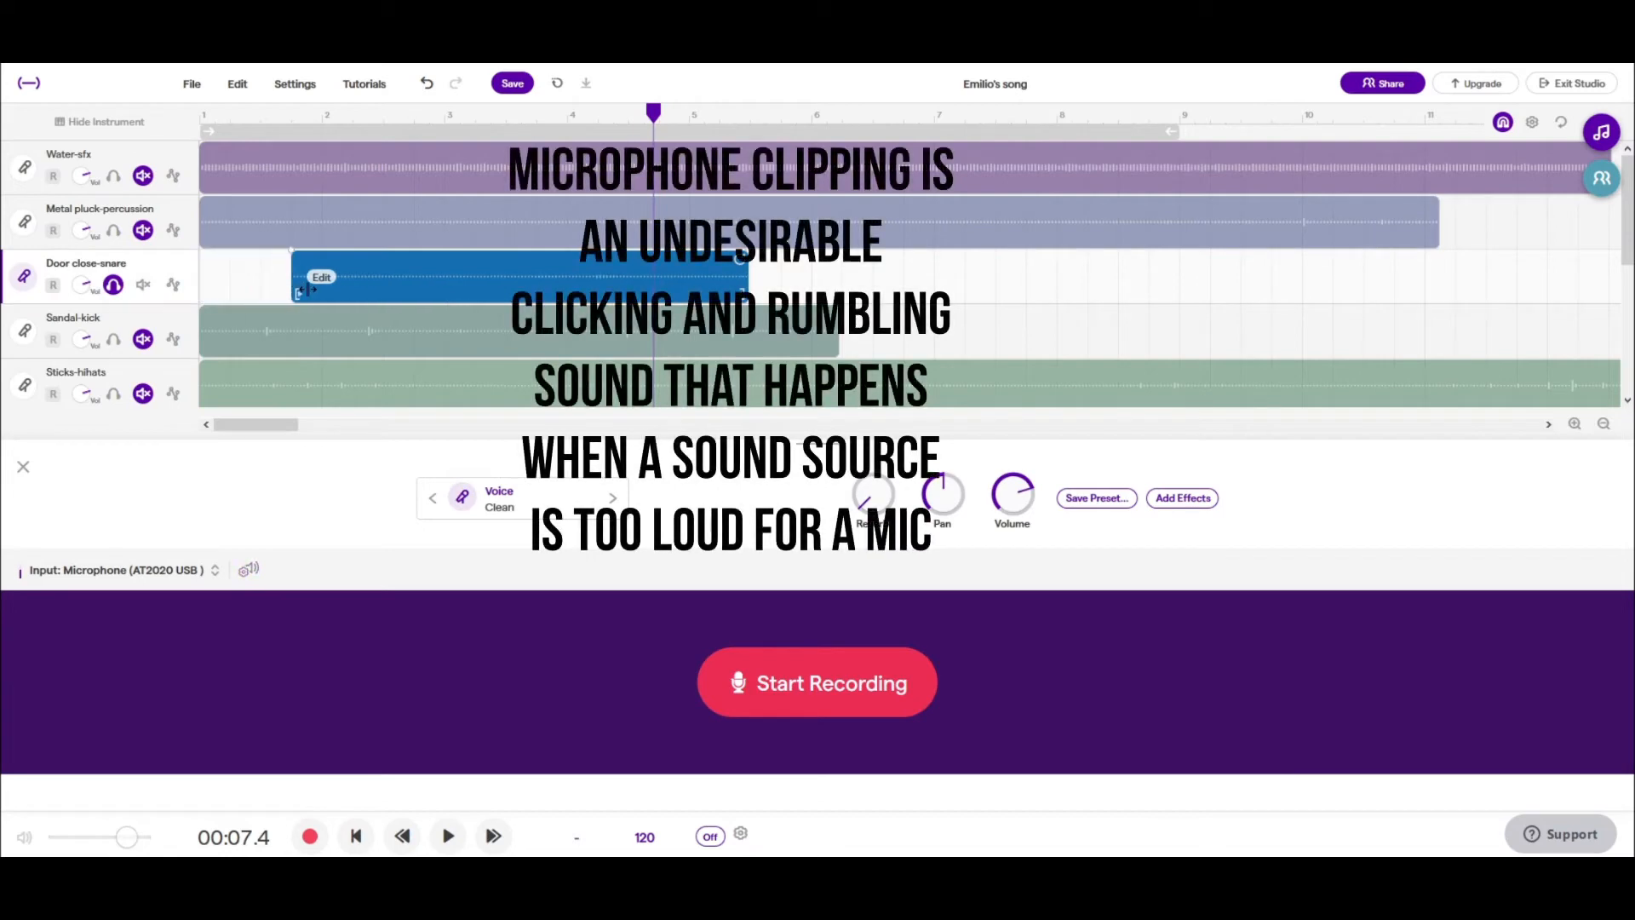
- Adjust the timeline grid setting and trim the Door close-snare clip's start further to bar 2
left_click(1575, 423)
left_click(1533, 122)
left_click(1461, 295)
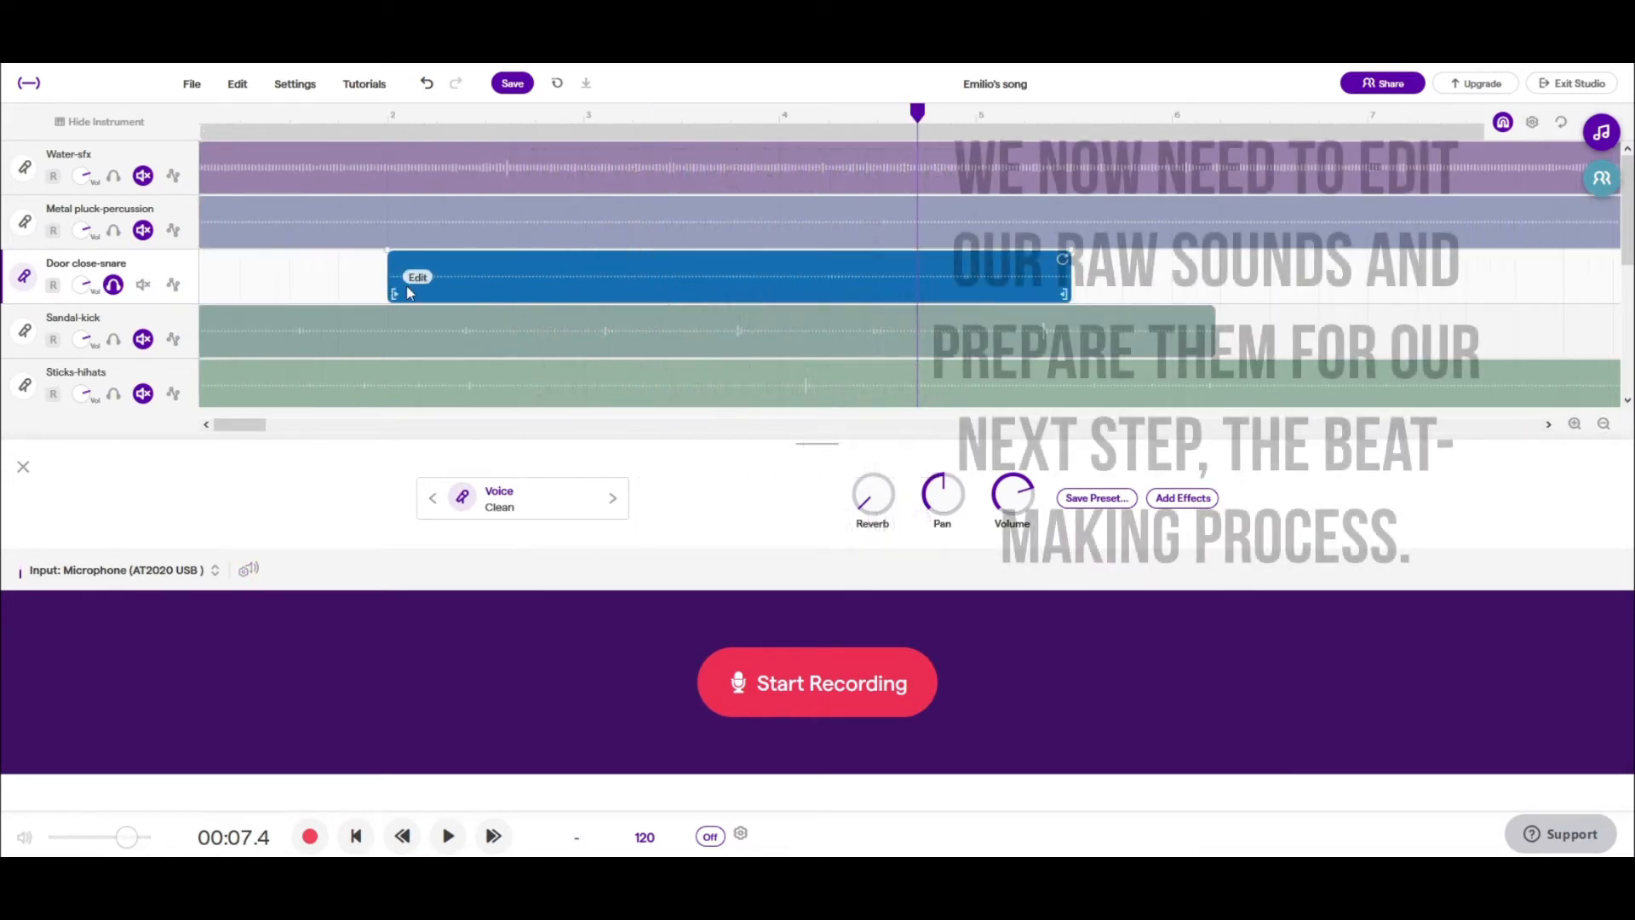
left_click(1576, 425)
left_click(1576, 425)
left_click_drag(250, 425, 232, 427)
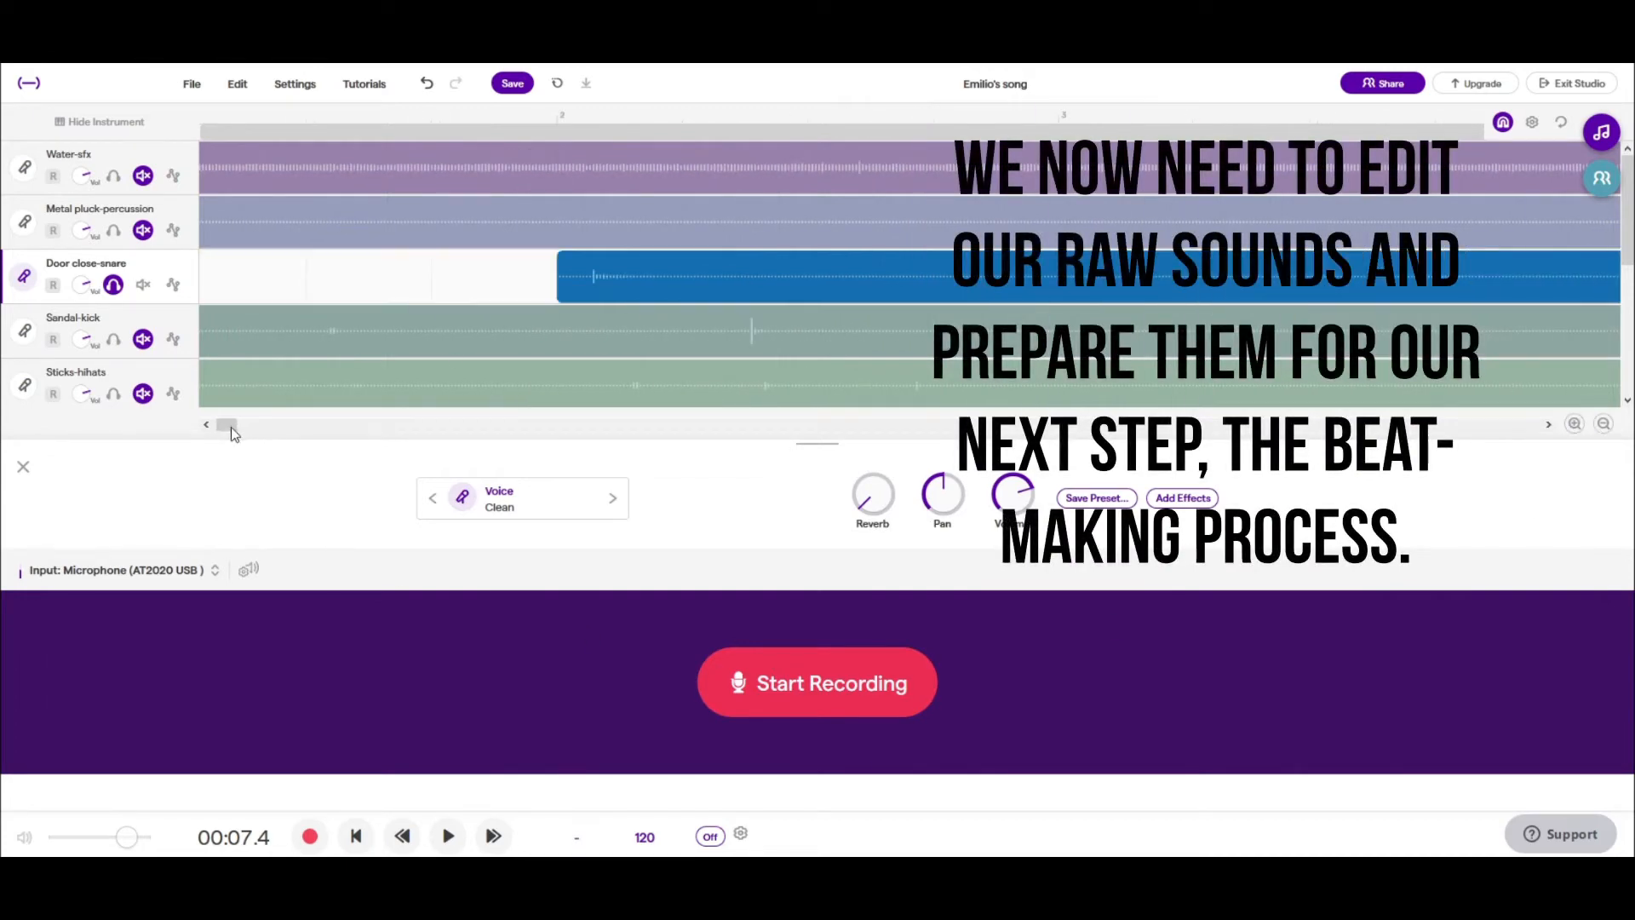
left_click(1532, 122)
left_click(1473, 341)
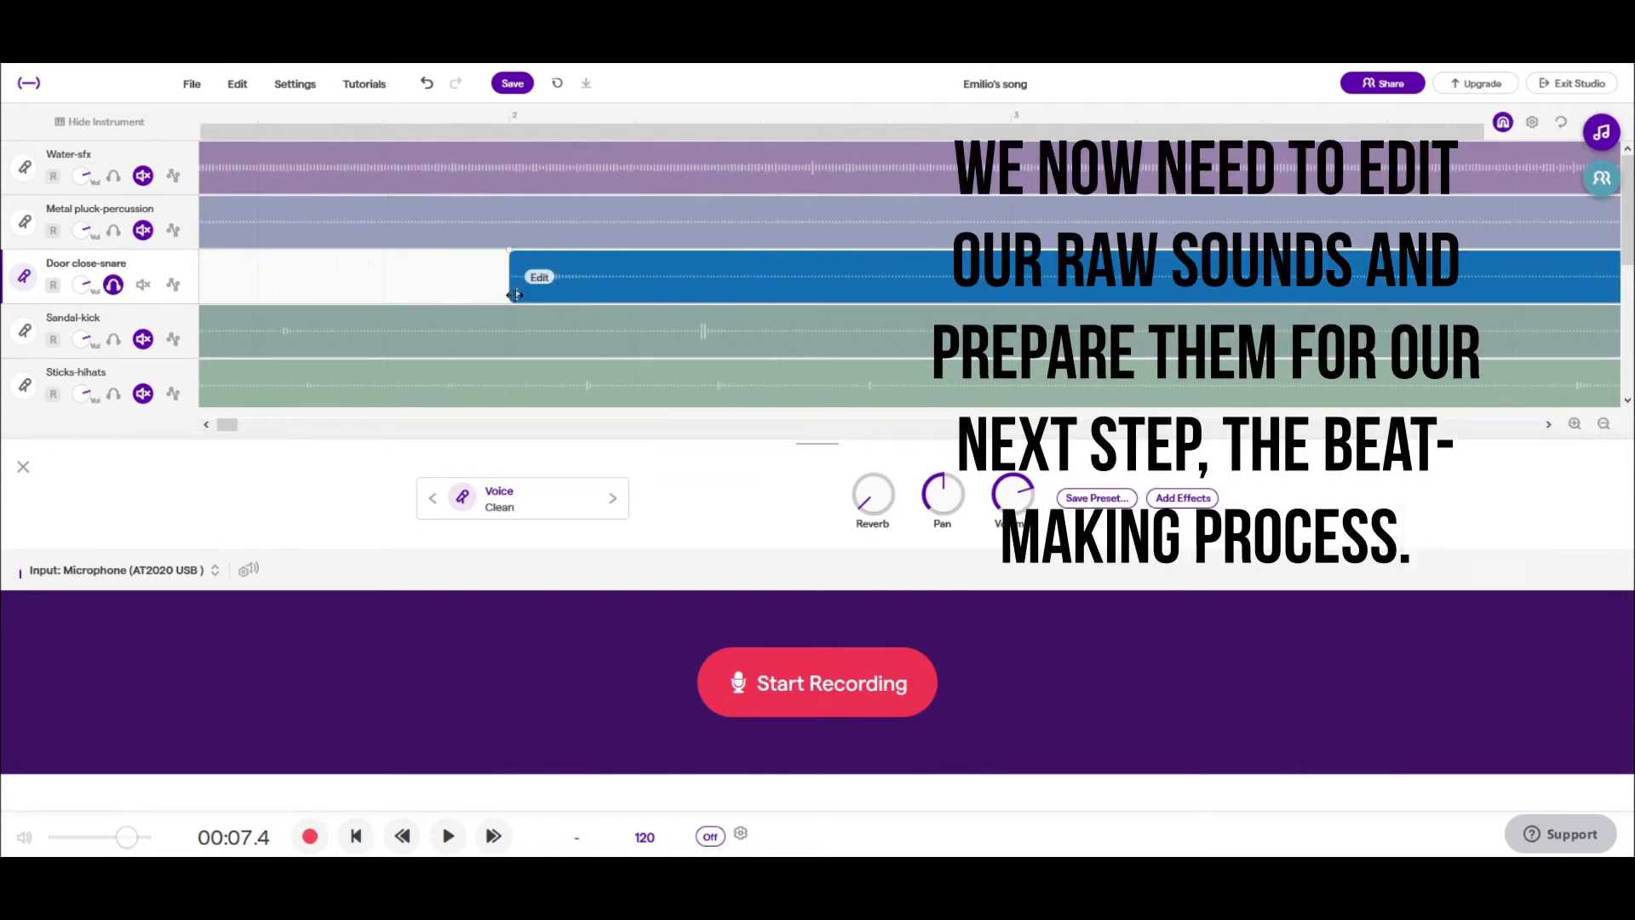
- Trim the end of the Door close-snare clip to just past bar 3 and play it back
left_click_drag(710, 292, 441, 277)
left_click(1604, 424)
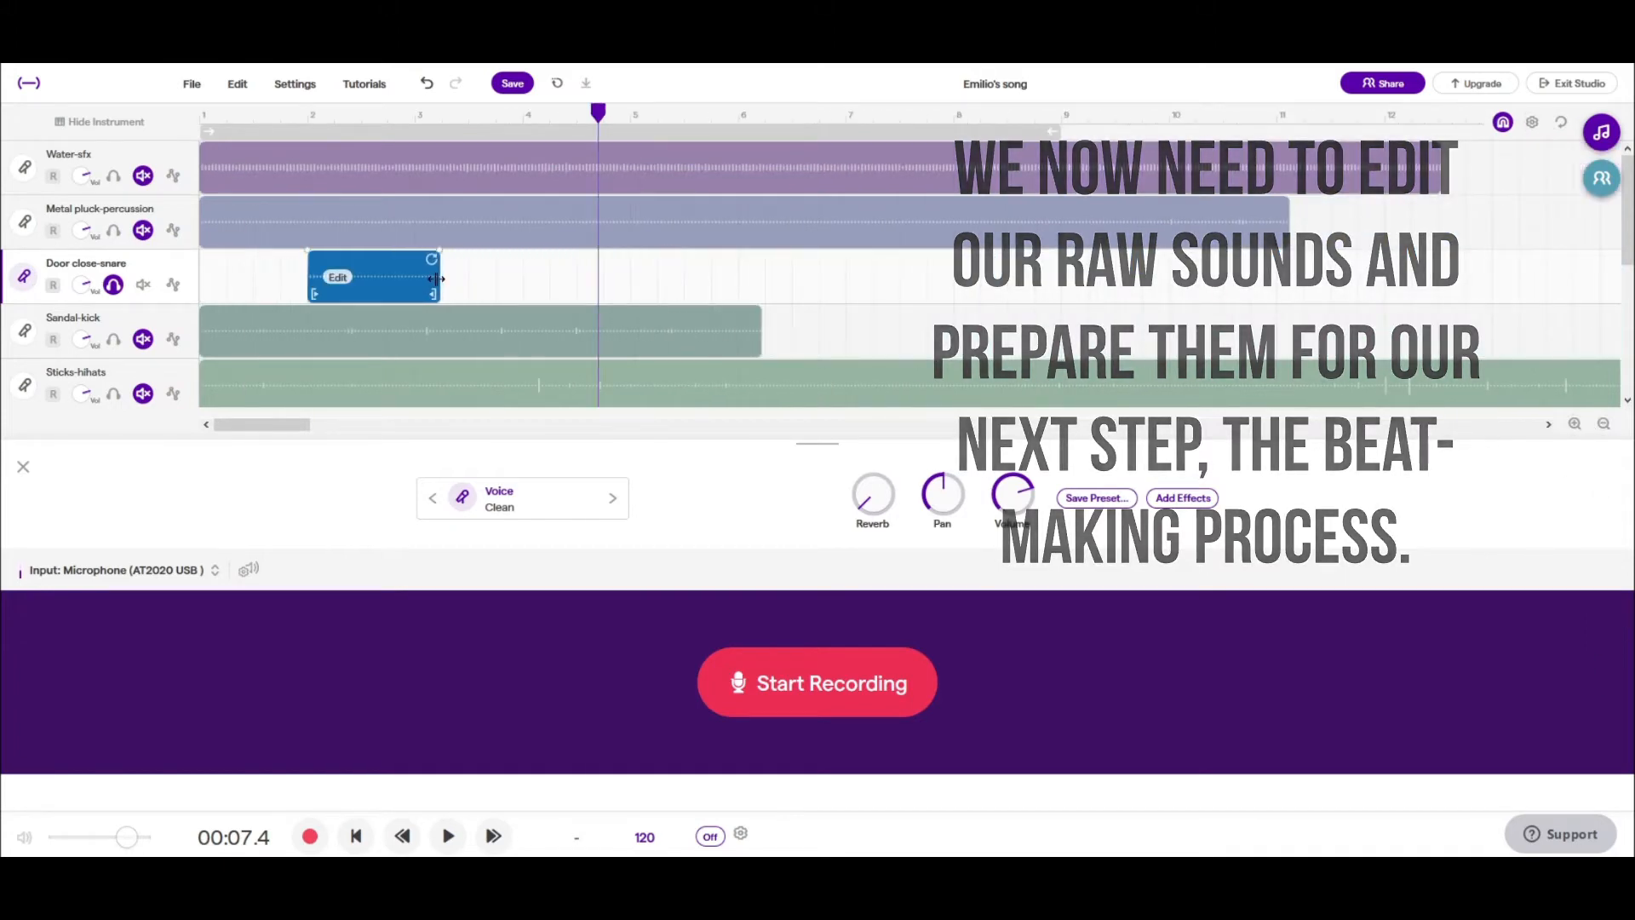
left_click_drag(599, 115, 203, 116)
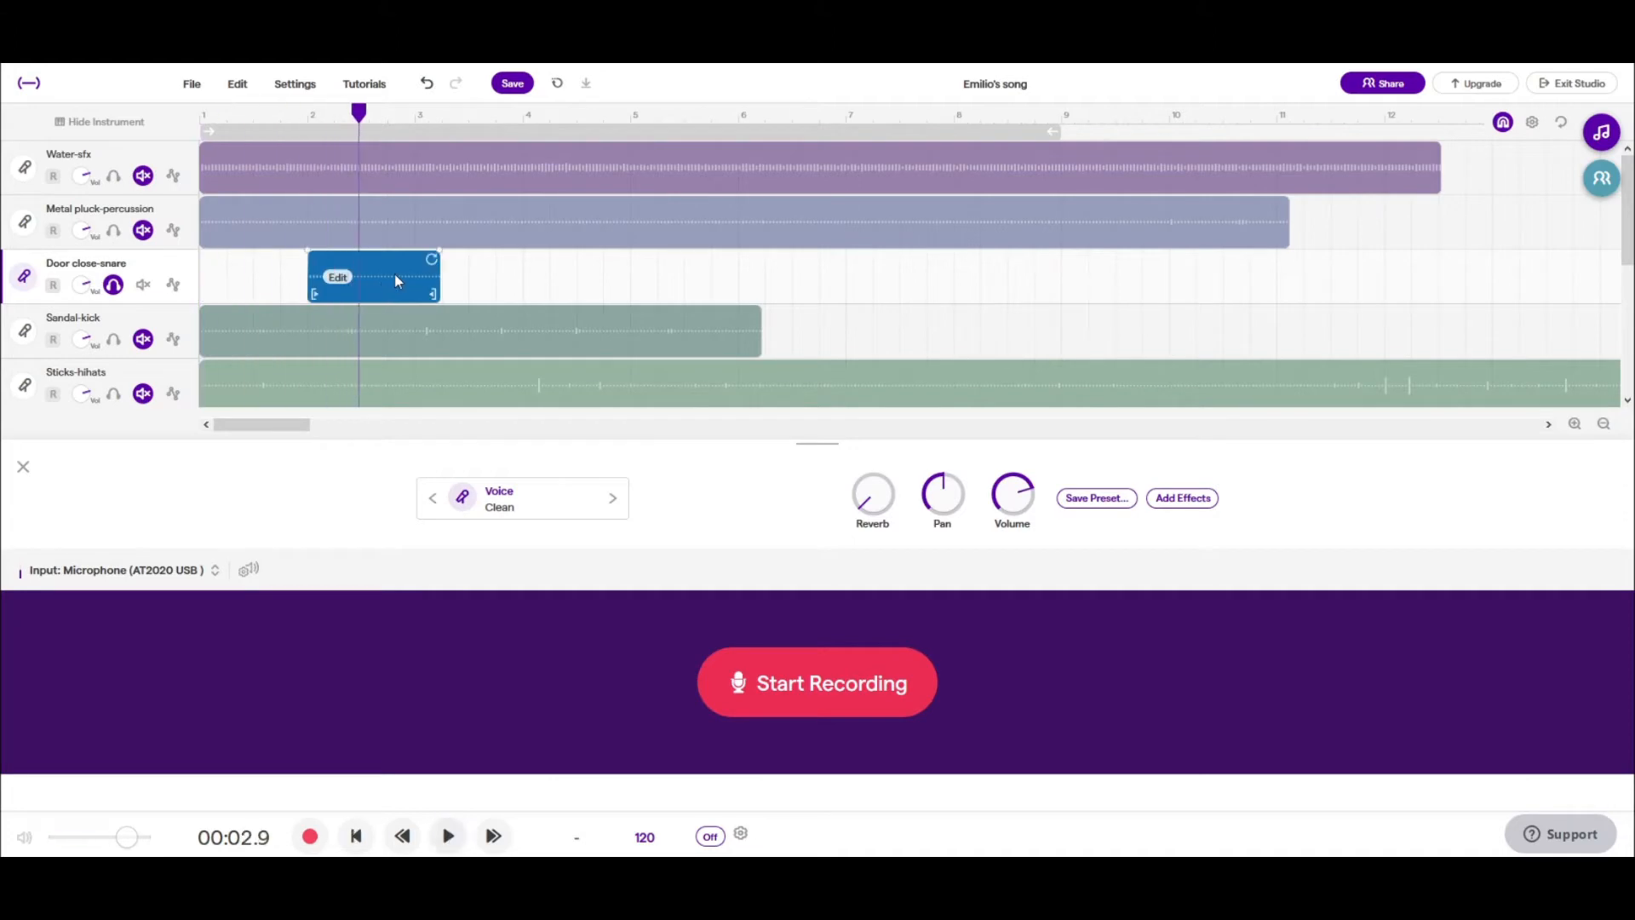
key("space")
- Raise the Door close-snare track's volume and add a Compressor One effect set to a high amount
left_click(113, 285)
left_click_drag(82, 285, 176, 278)
left_click(1182, 498)
left_click(741, 501)
left_click_drag(731, 584, 735, 426)
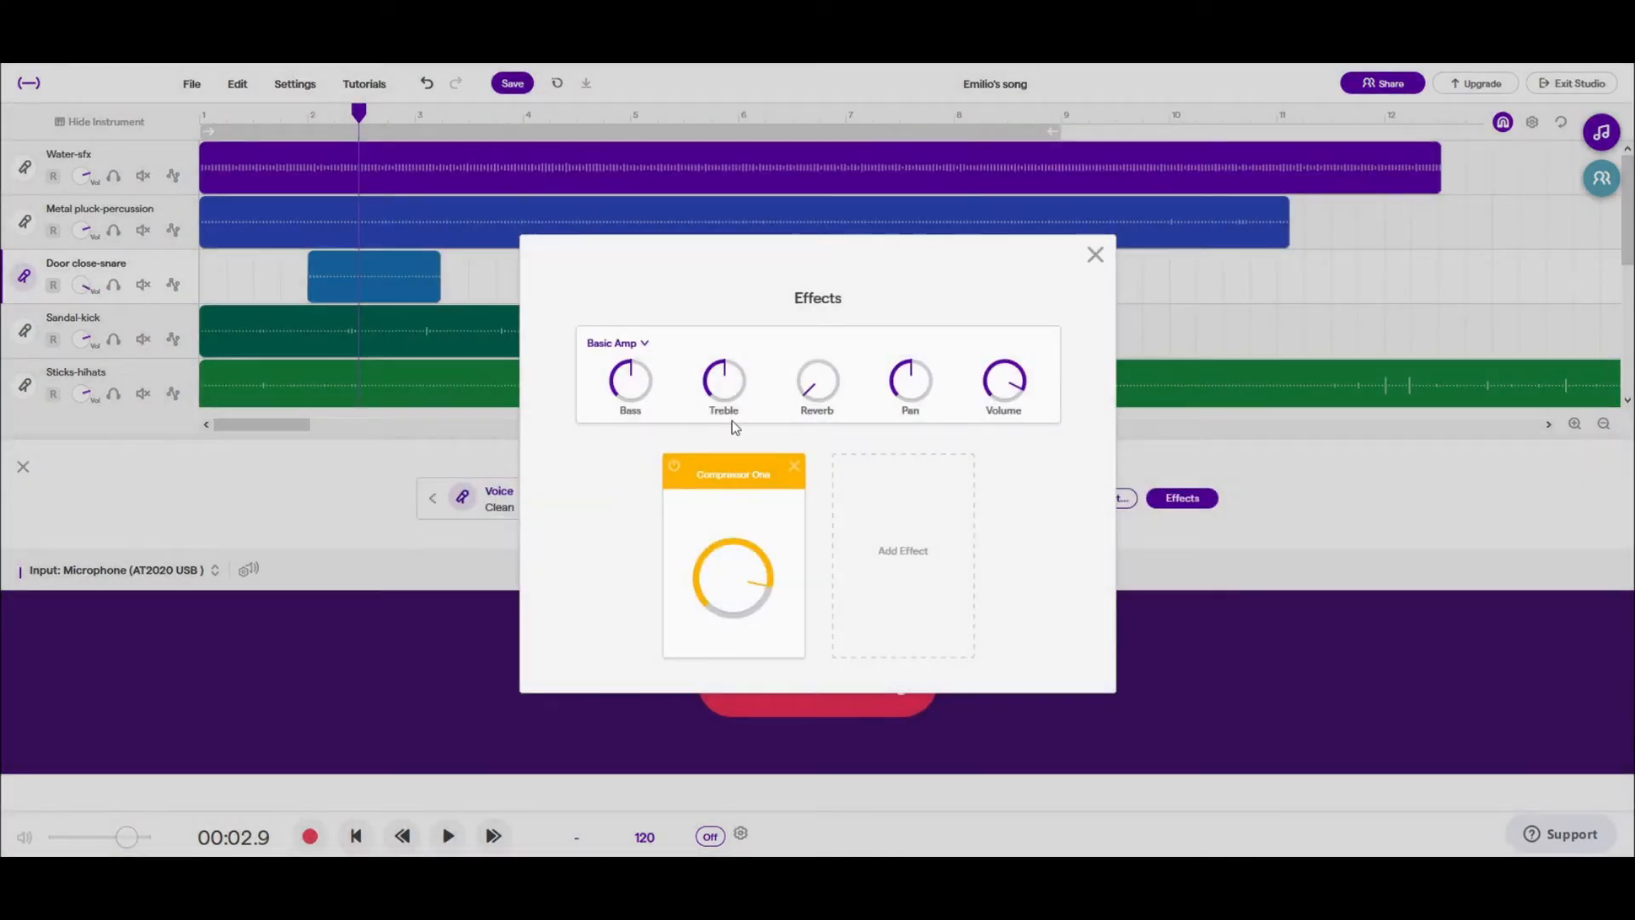
- Solo the Door close-snare track again and play its clip from bar 2 to hear the compression
left_click(384, 117)
left_click(144, 285)
left_click(113, 284)
left_click_drag(385, 117, 308, 119)
key("space")
key("space")
key("space")
key("space")
- Add a Fuzz effect to the Door close-snare track alongside Compressor One
left_click(25, 276)
left_click(24, 276)
left_click(1183, 498)
left_click(923, 533)
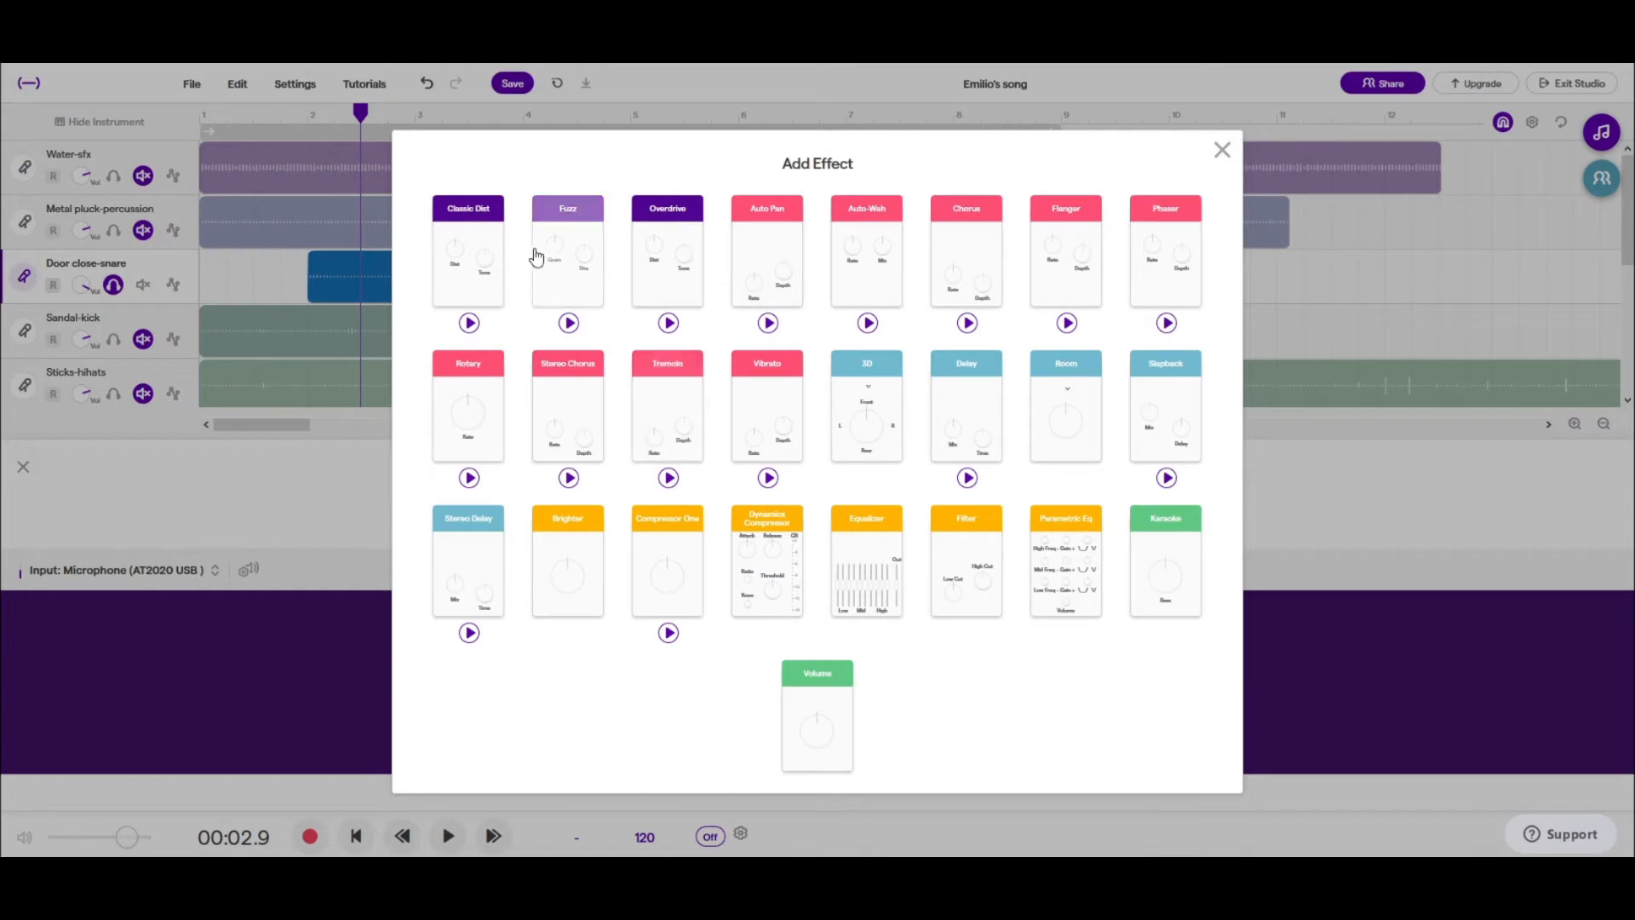
left_click(568, 237)
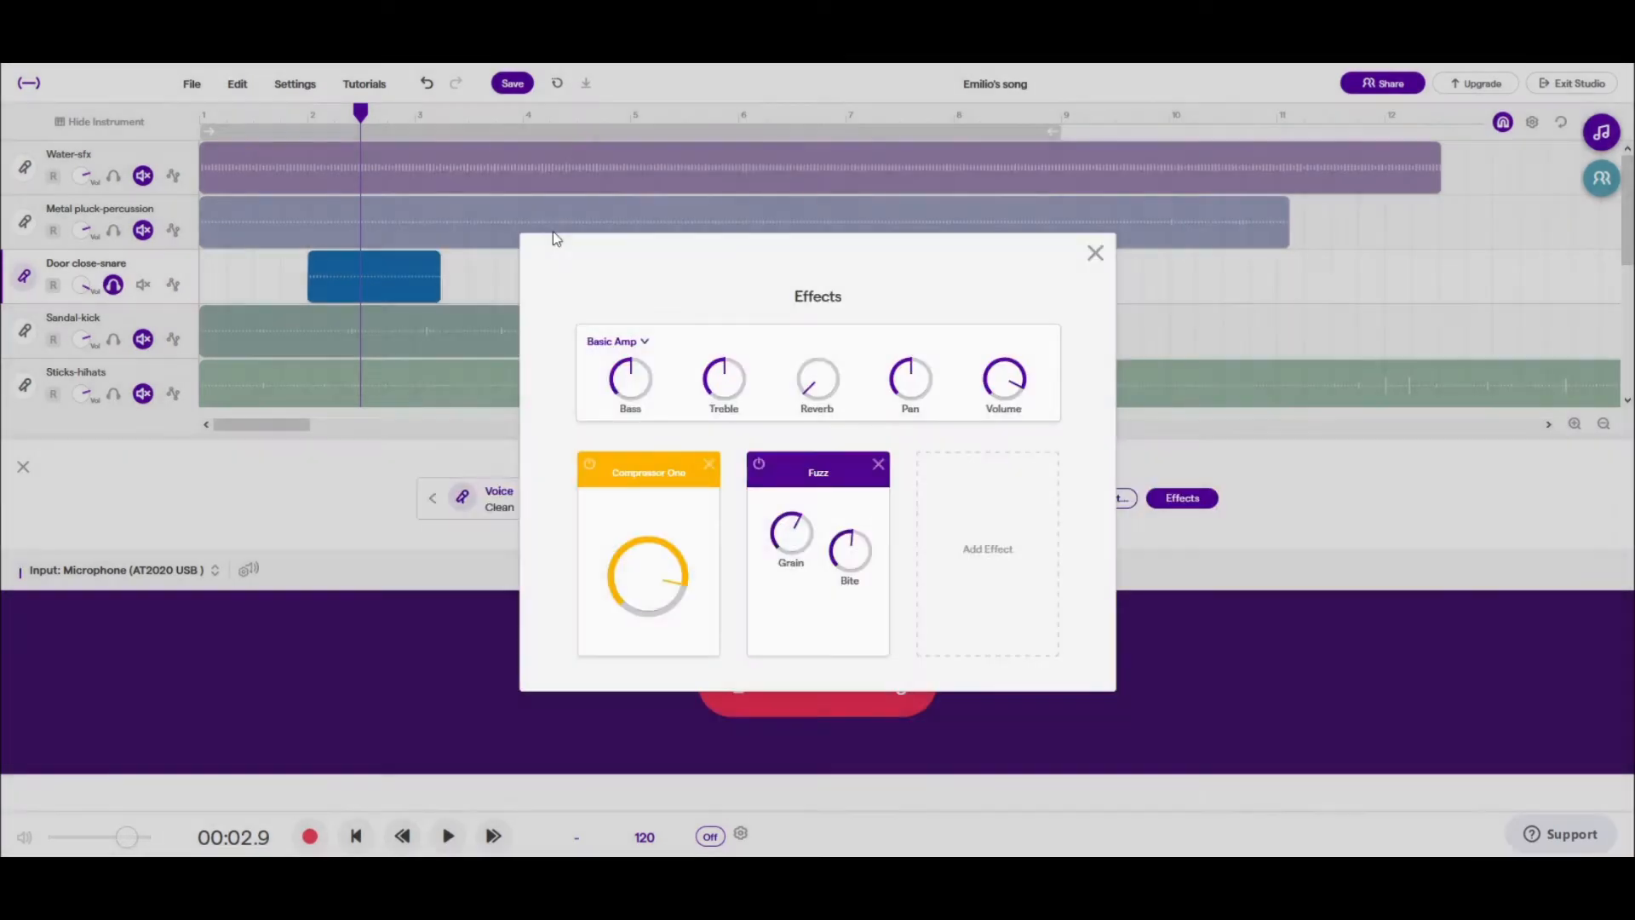
left_click(1095, 253)
- Shorten the Door close-snare clip to end about halfway through bar 2, with a fade-out, checking it by playback
left_click(309, 114)
key("space")
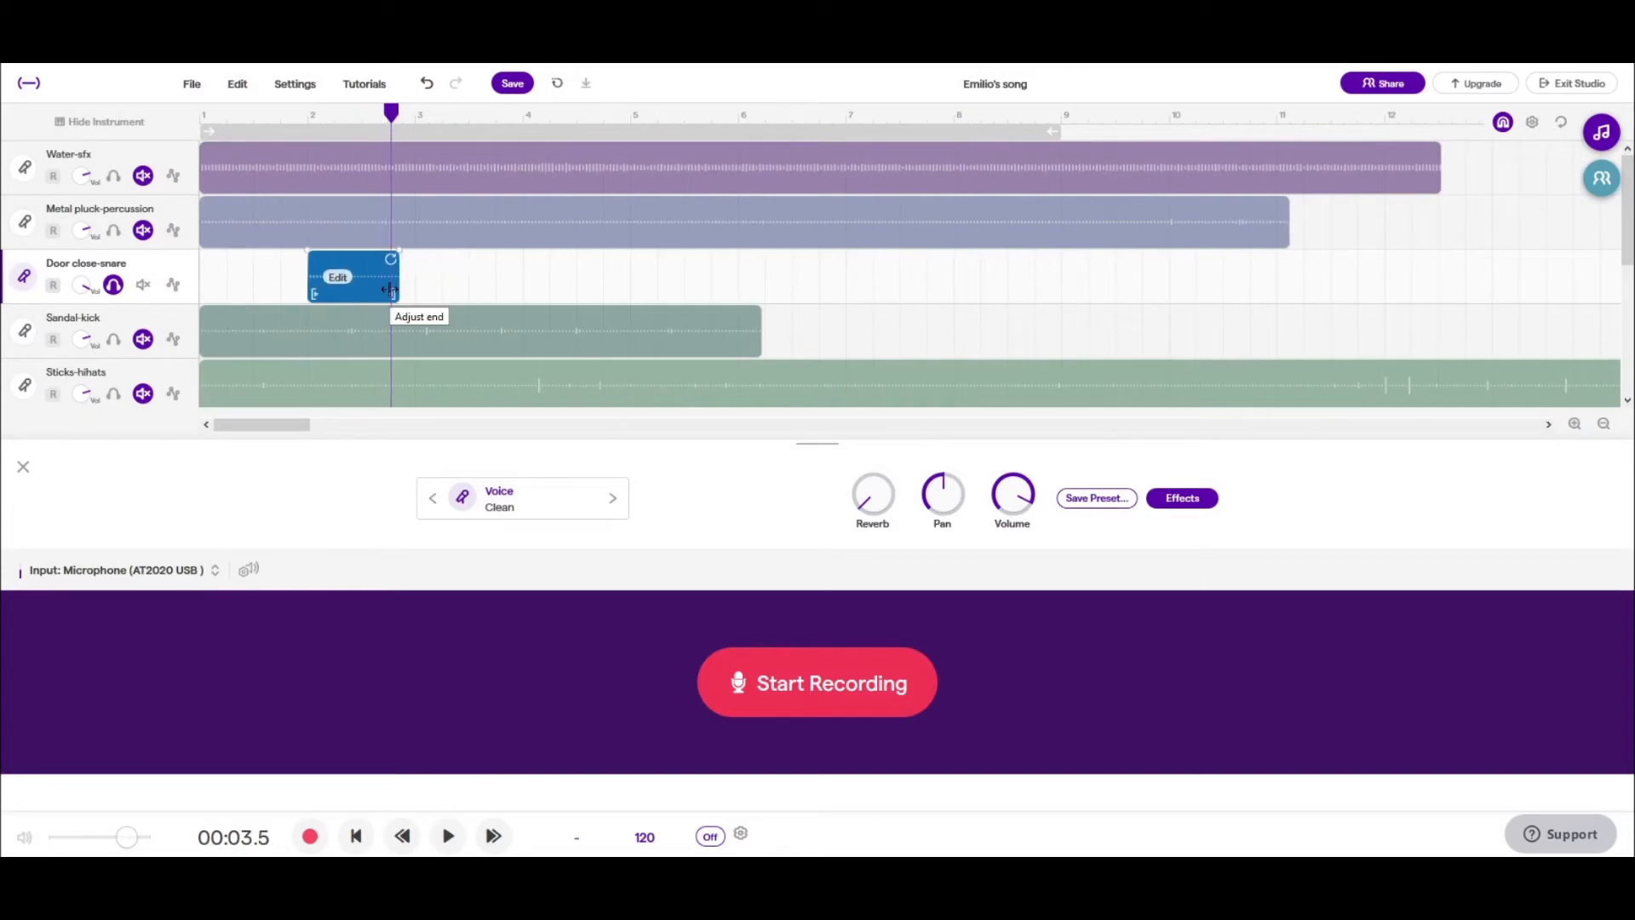
key("space")
left_click_drag(371, 249, 368, 294)
key("space")
left_click(312, 117)
key("space")
key("space")
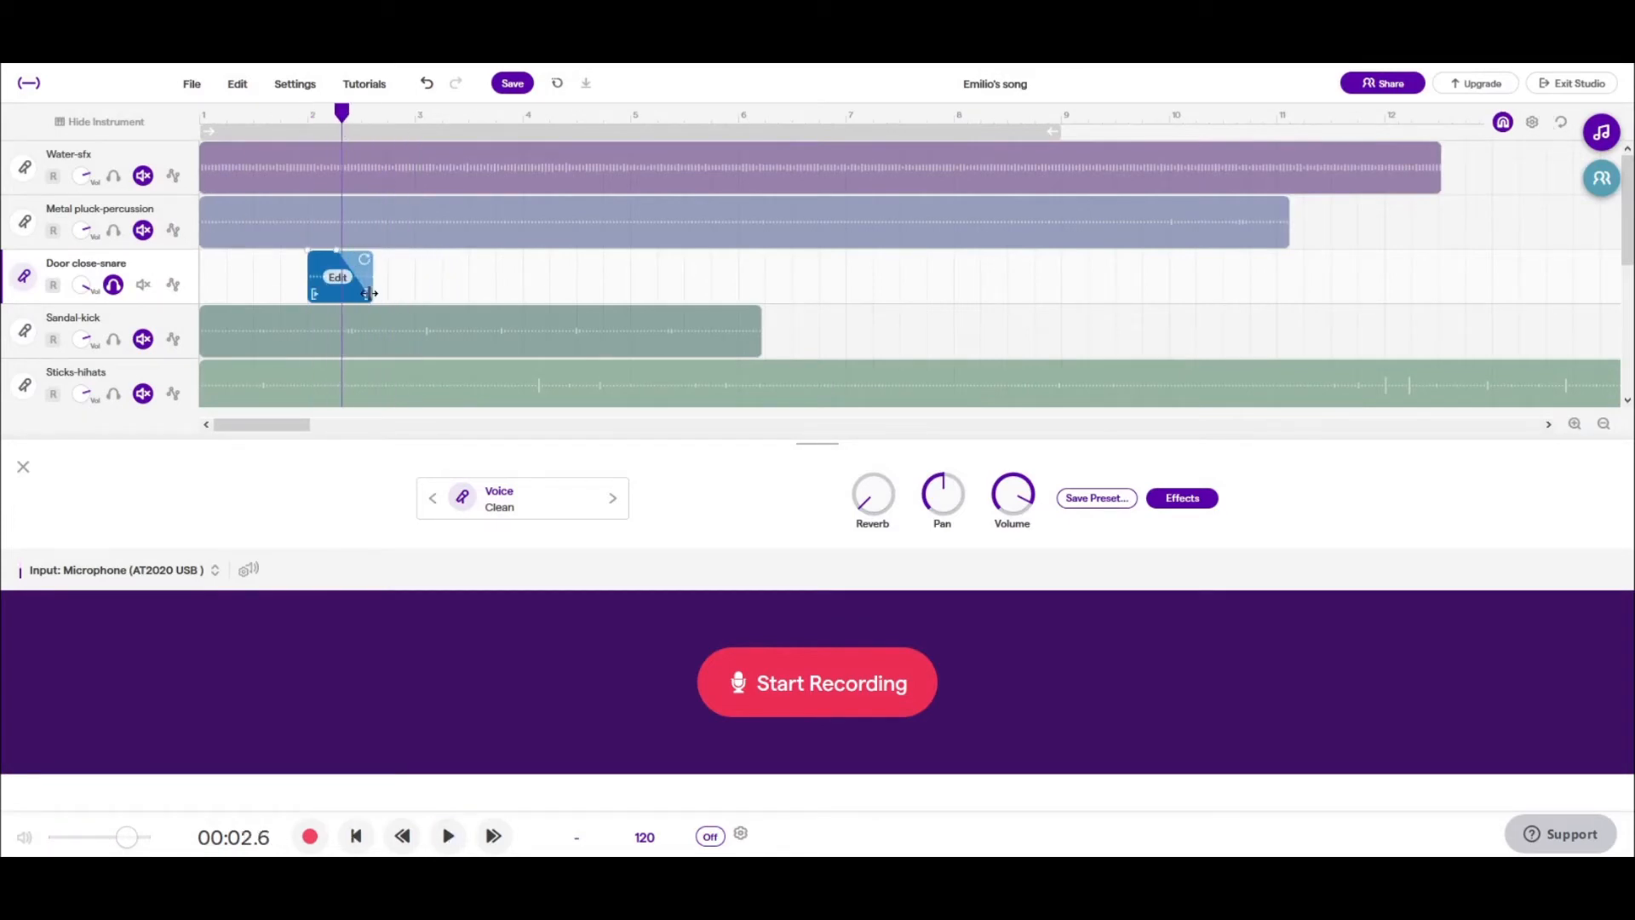
key("space")
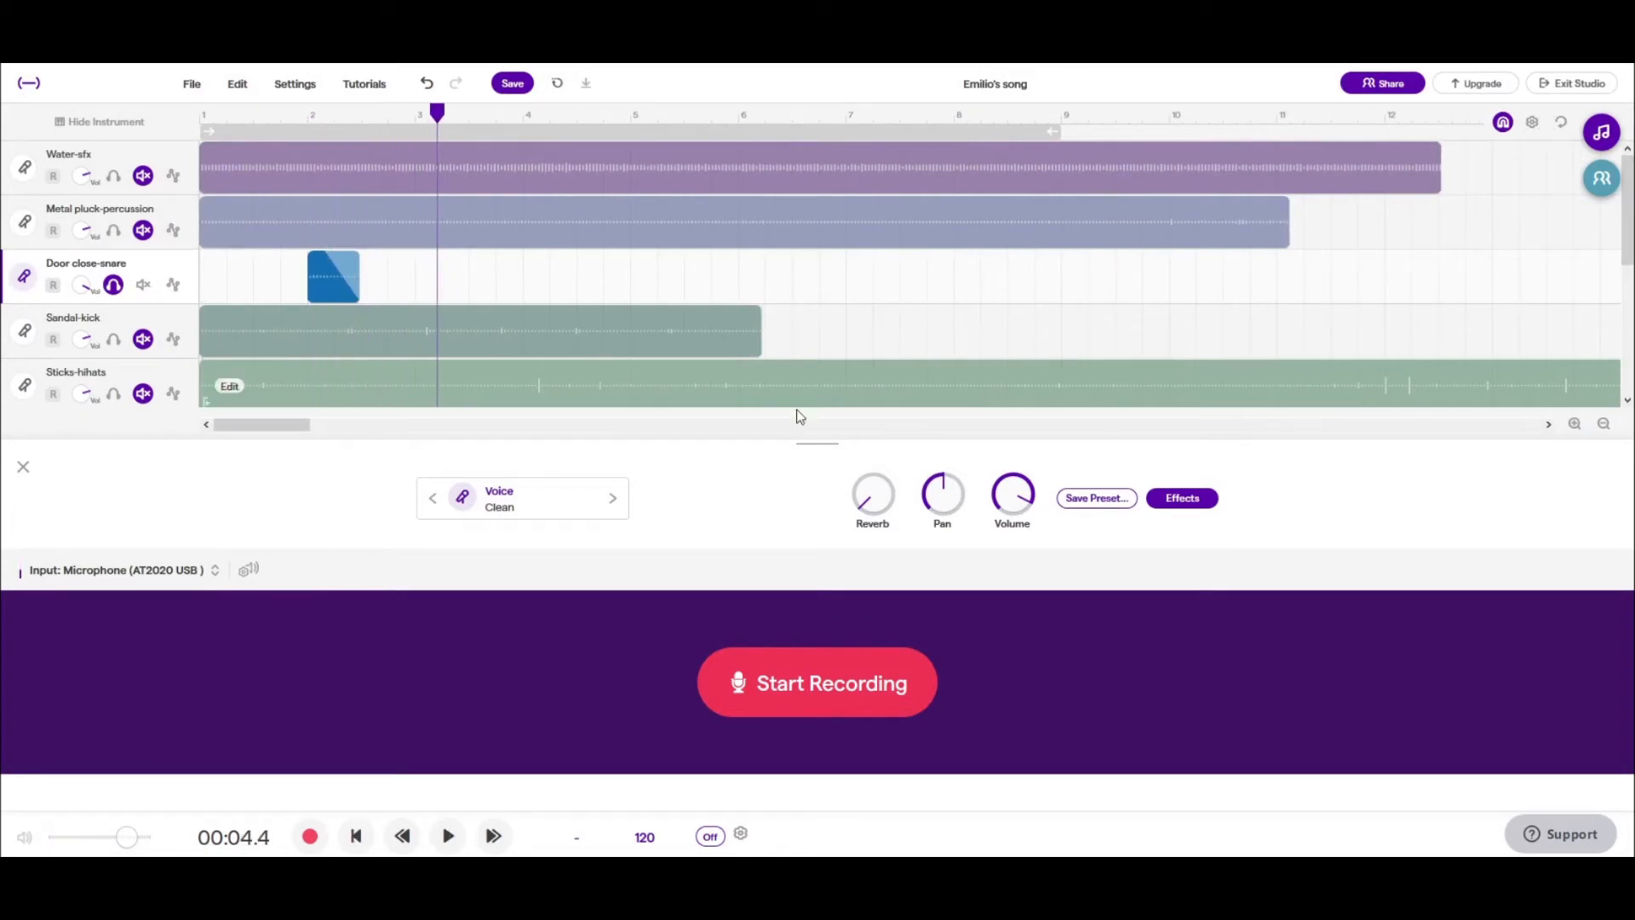
- Increase the Fuzz effect's Grain and reduce its Bite on the Door close-snare track
left_click(1165, 497)
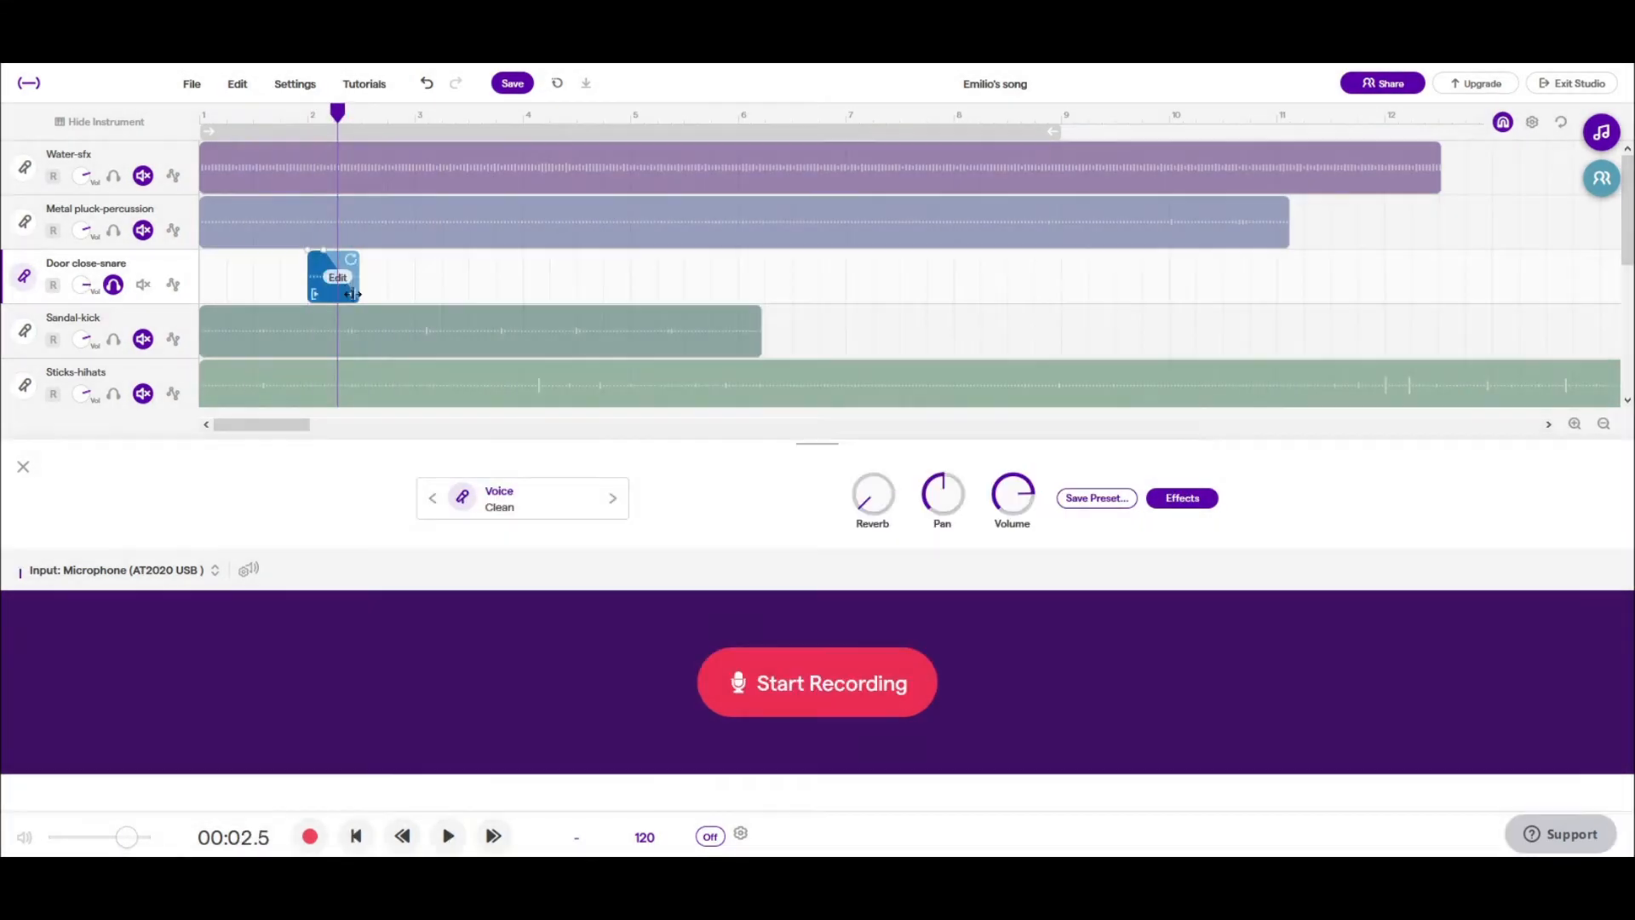
left_click(387, 115)
- Trim the Sandal-kick clip to run from halfway through bar 1 to just past bar 3
scroll(494, 127, "up", 3)
left_click(511, 115)
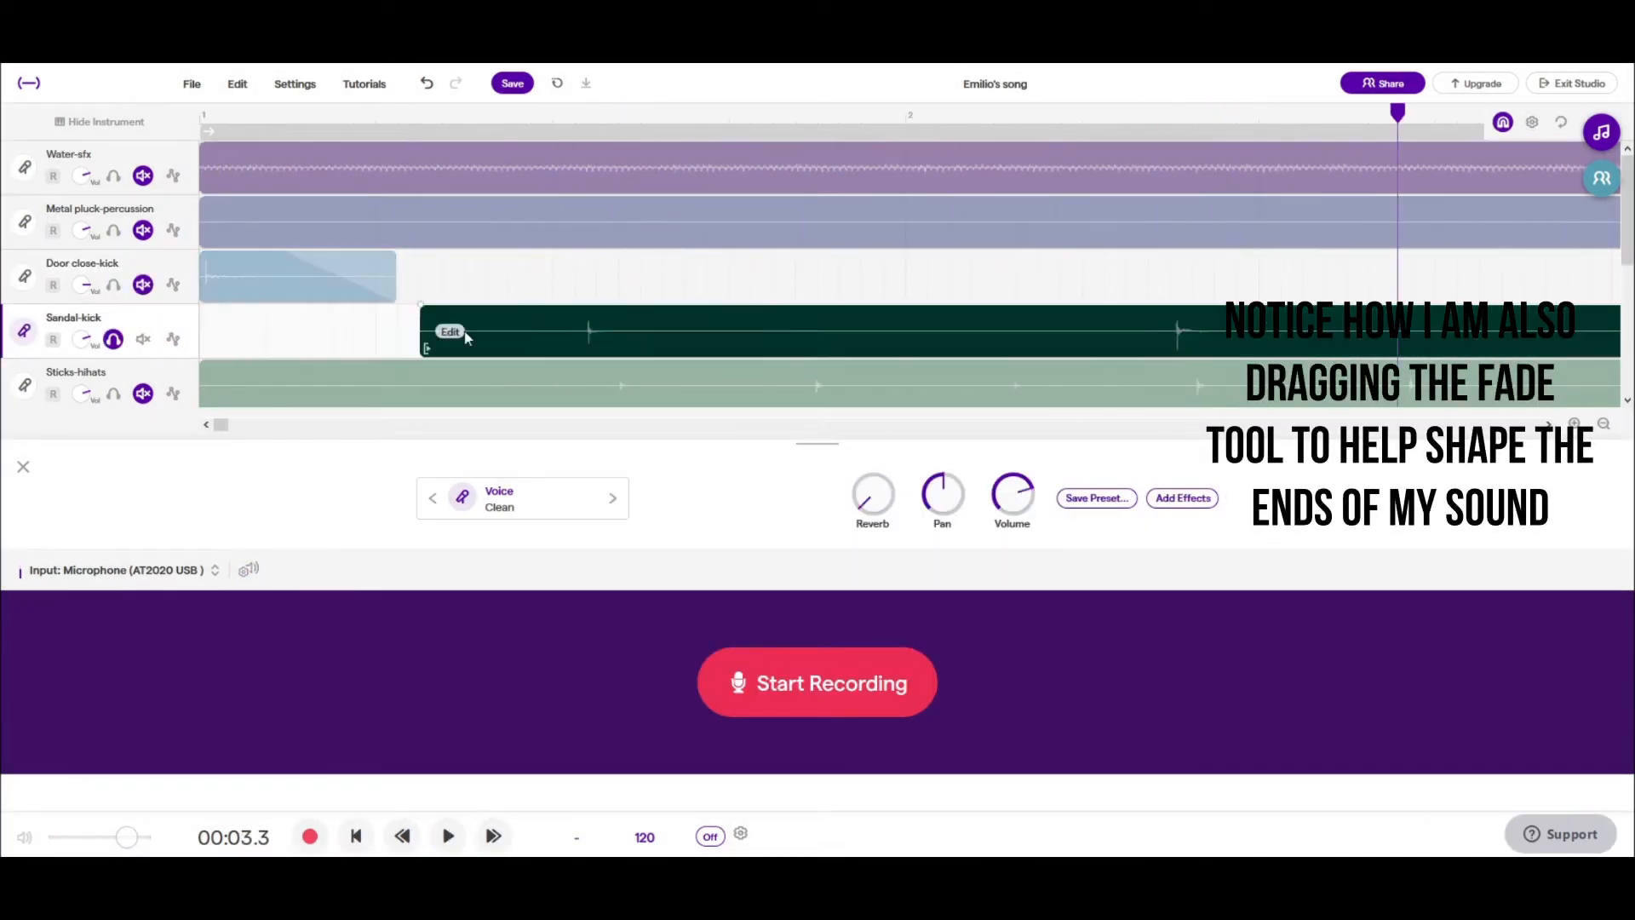
left_click_drag(539, 332, 516, 331)
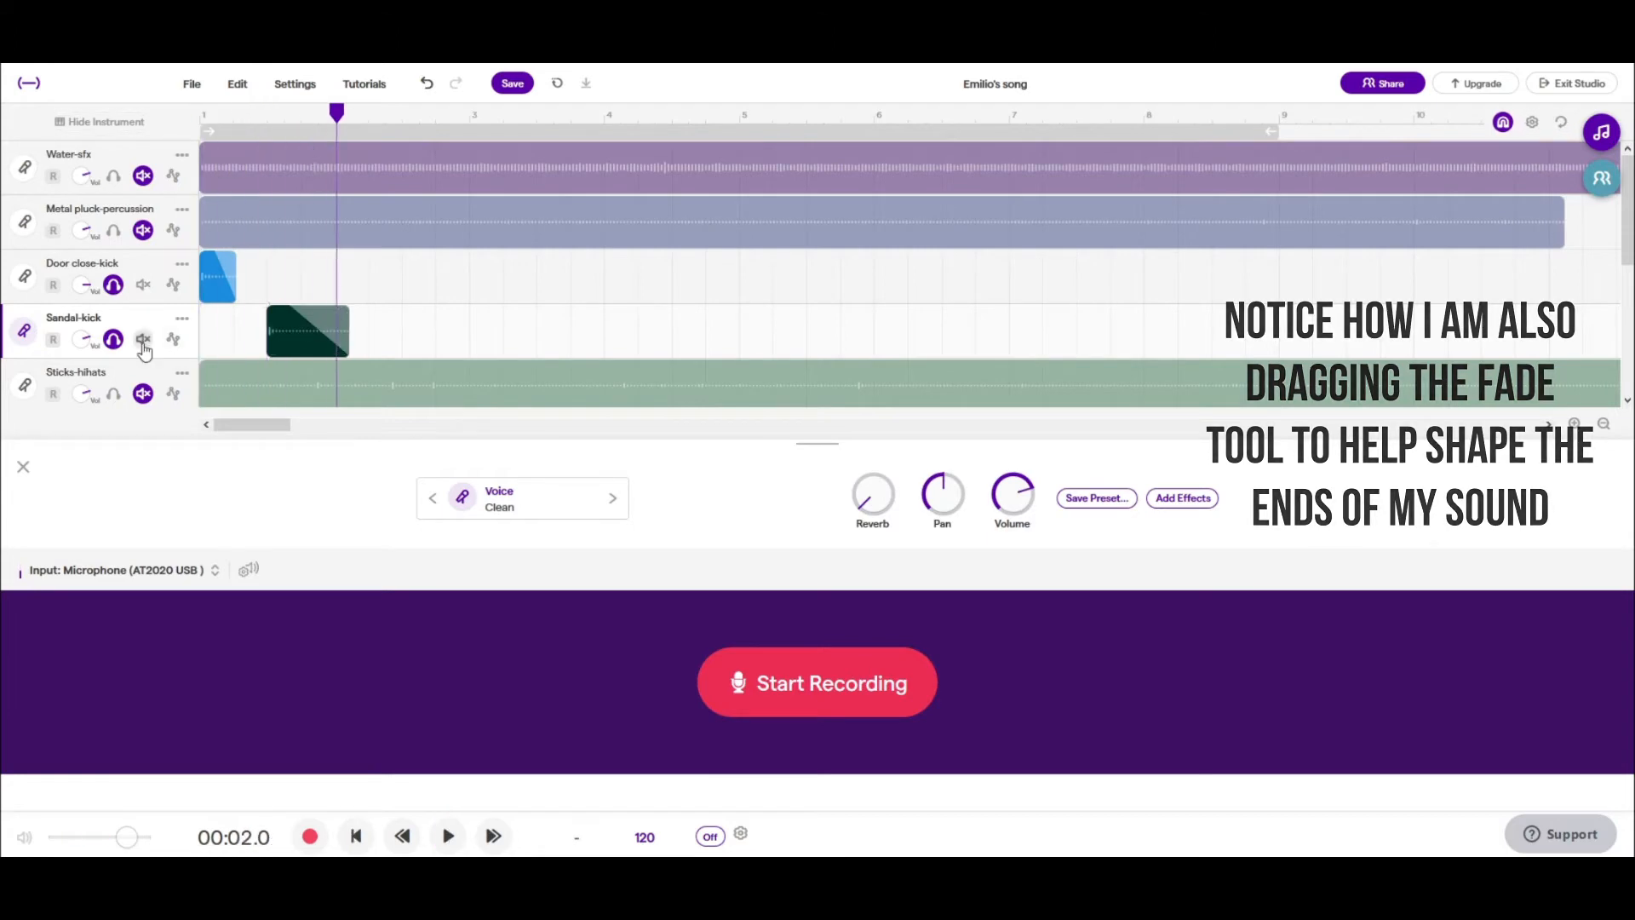
left_click(115, 341)
right_click(303, 332)
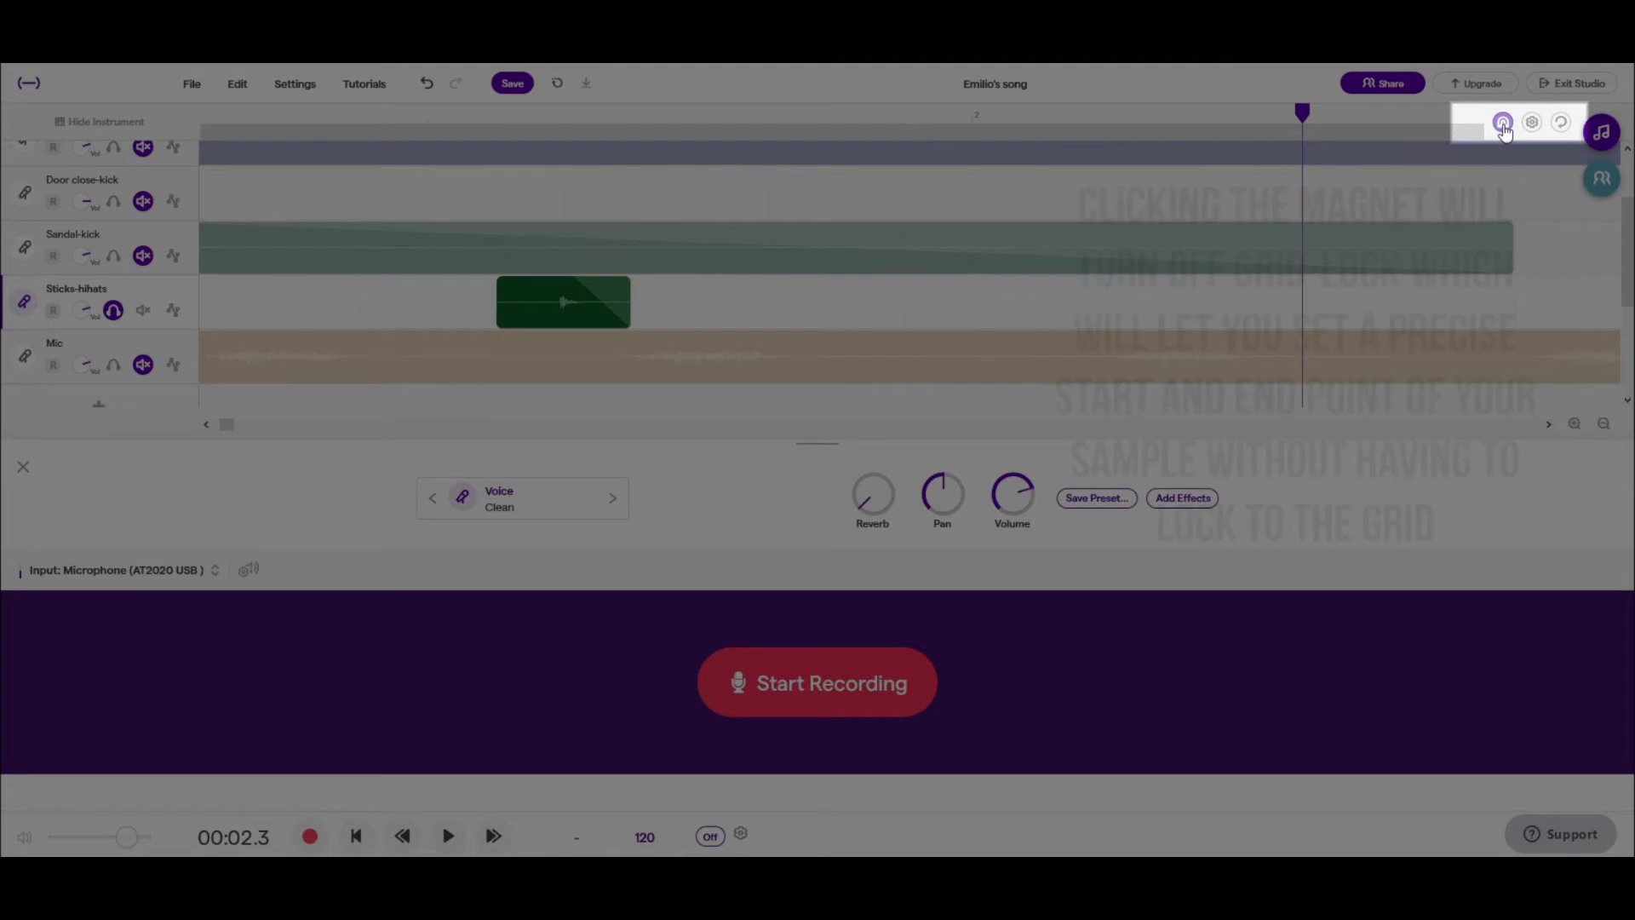
- Turn off grid snapping, trim the Sticks-hihats clip tightly to the hit at bar 1, and play it with the soloed kick tracks
left_click(1505, 126)
mouse_move(527, 312)
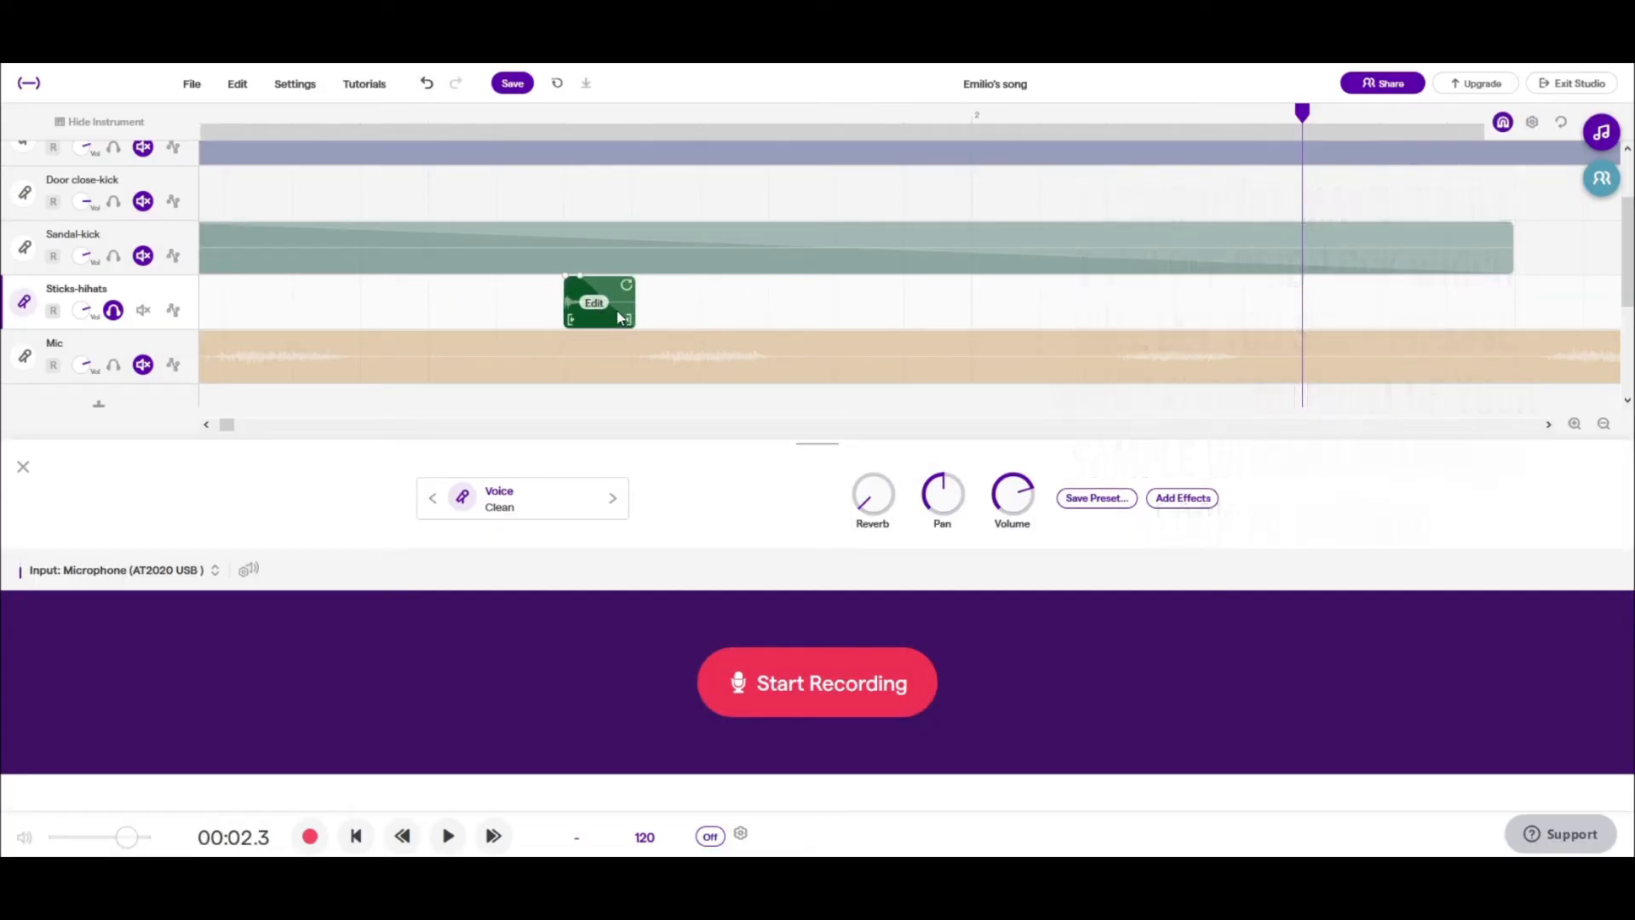
left_click_drag(620, 318, 114, 209)
left_click(113, 257)
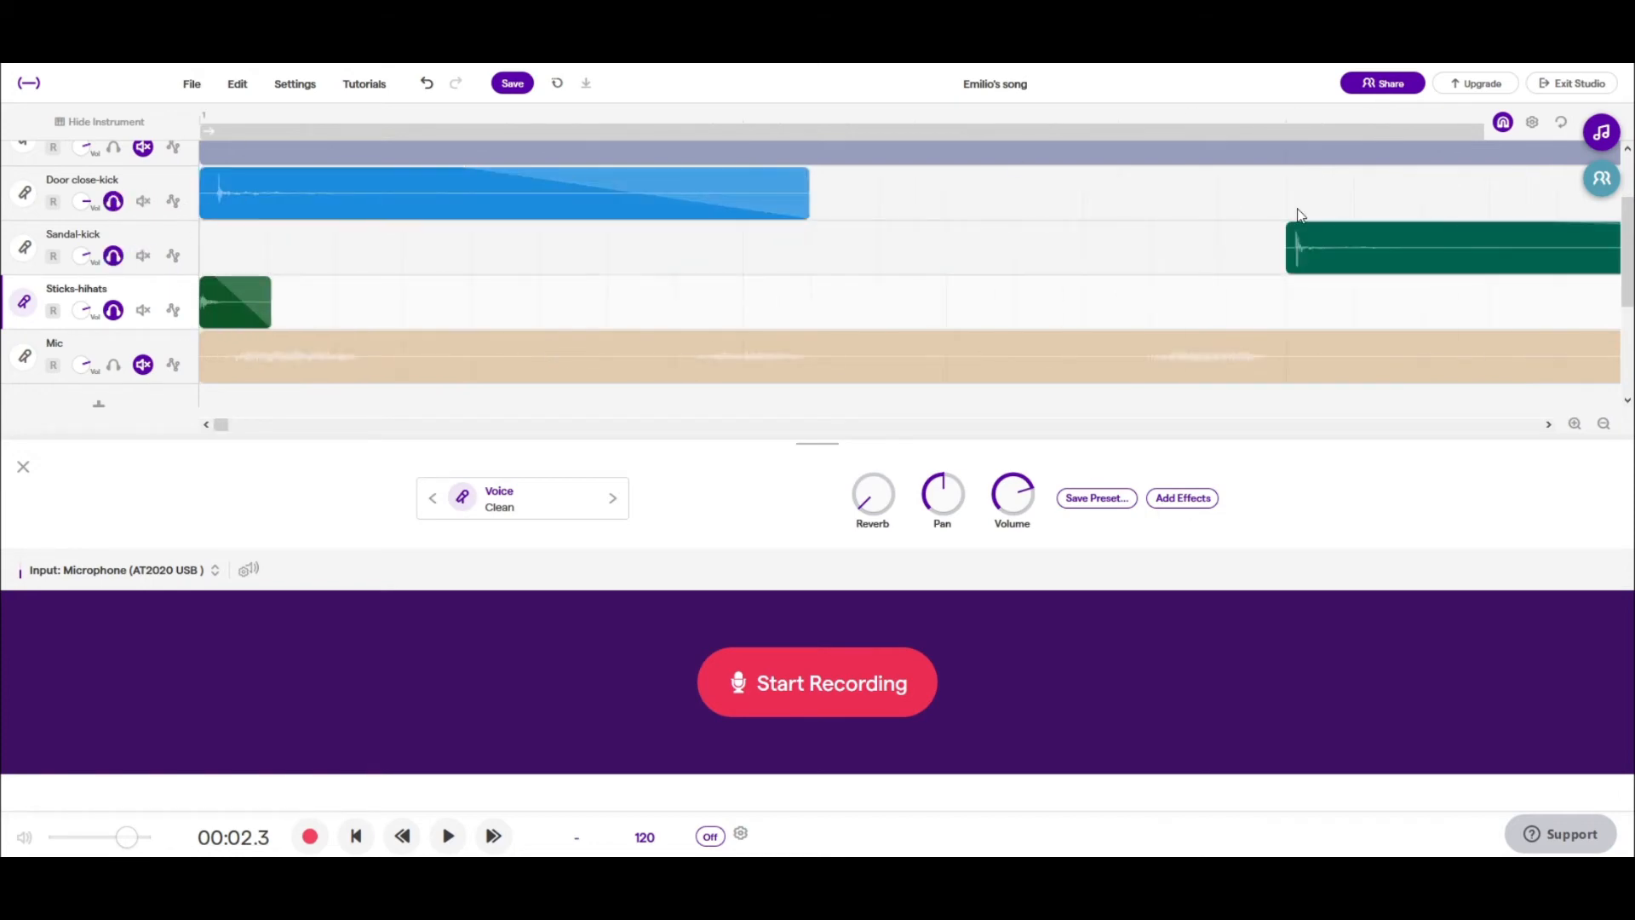
key("space")
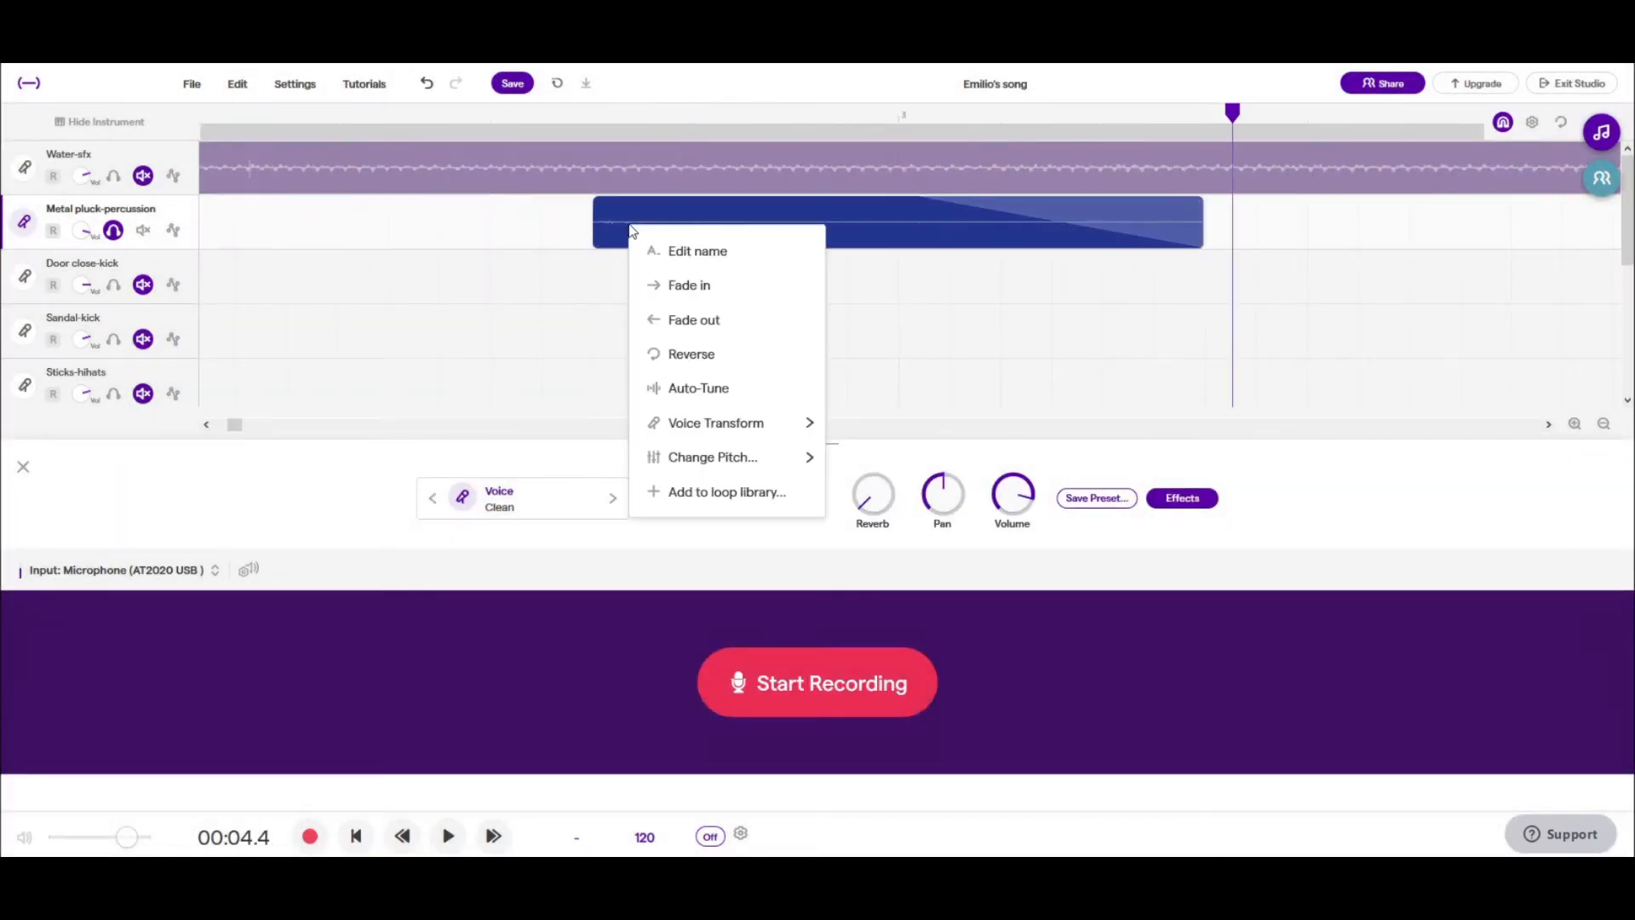
- Change the pitch of the Metal pluck-percussion clip and shape its track with Filter and Church Room effects
mouse_move(712, 454)
left_click(888, 643)
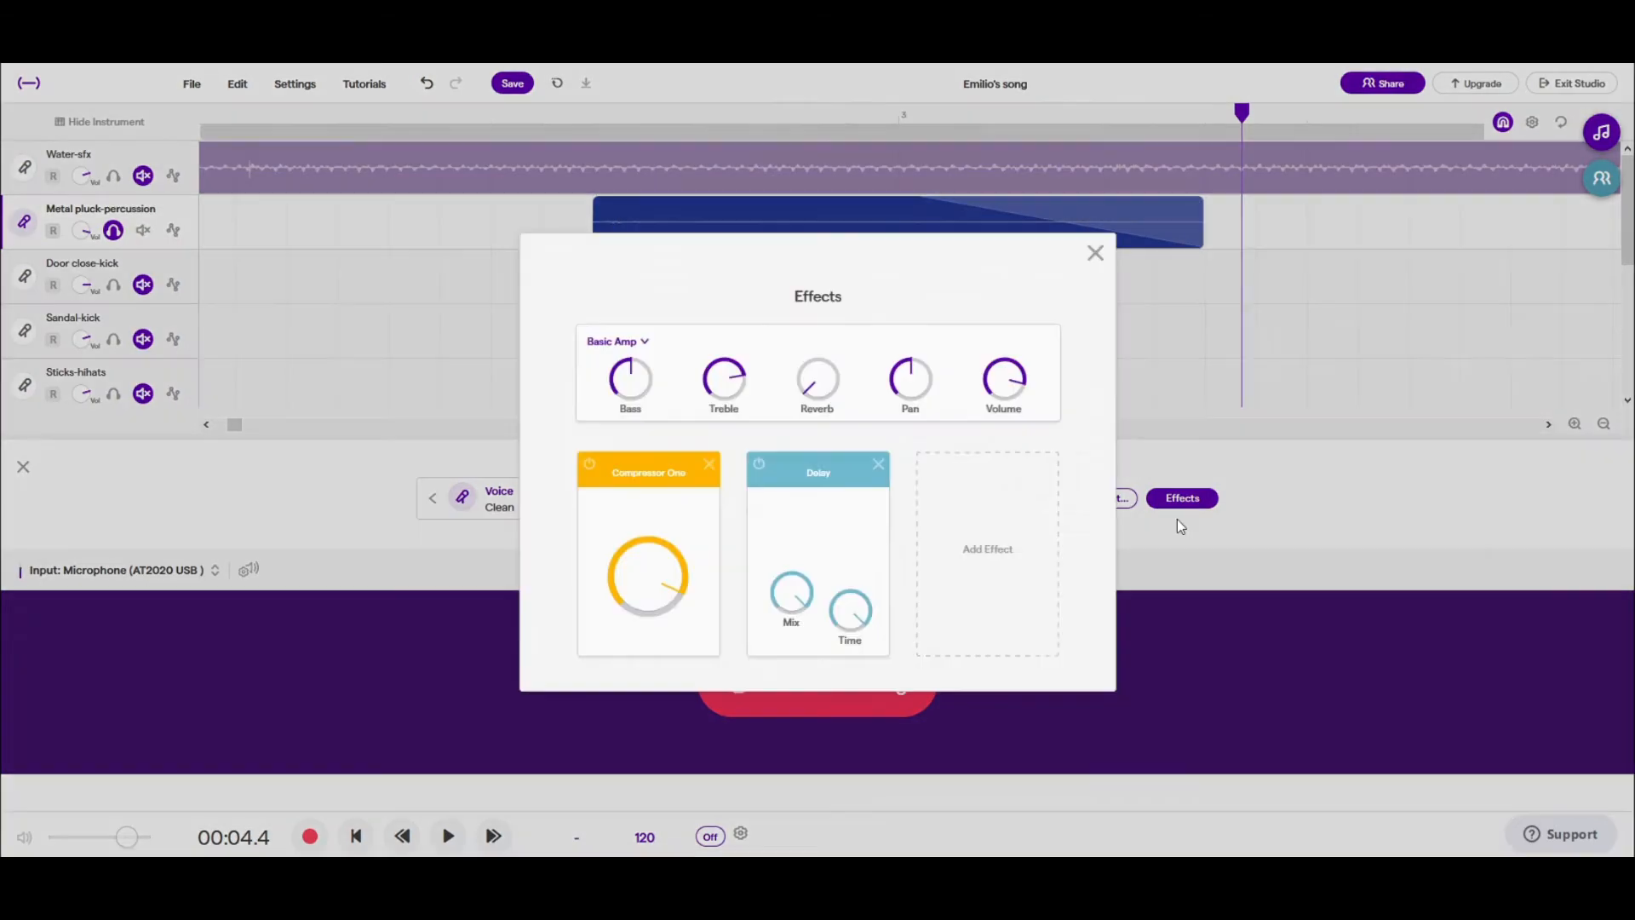
left_click(954, 515)
left_click(957, 515)
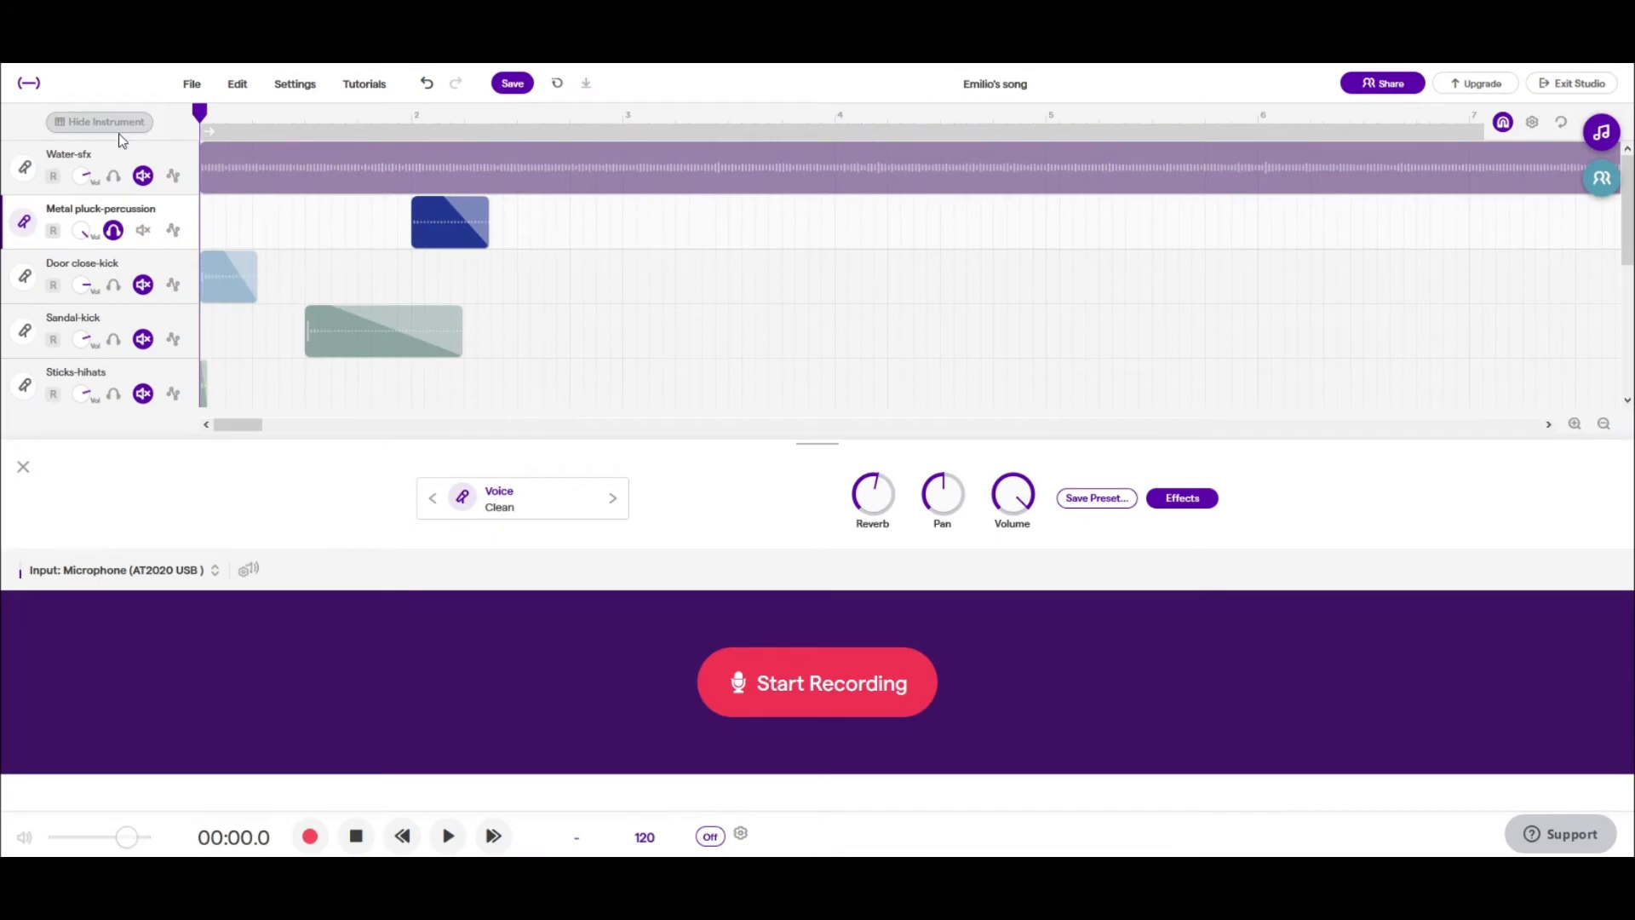
- Rename the Water-sfx track to "Water ambience-sfx"
left_click(92, 163)
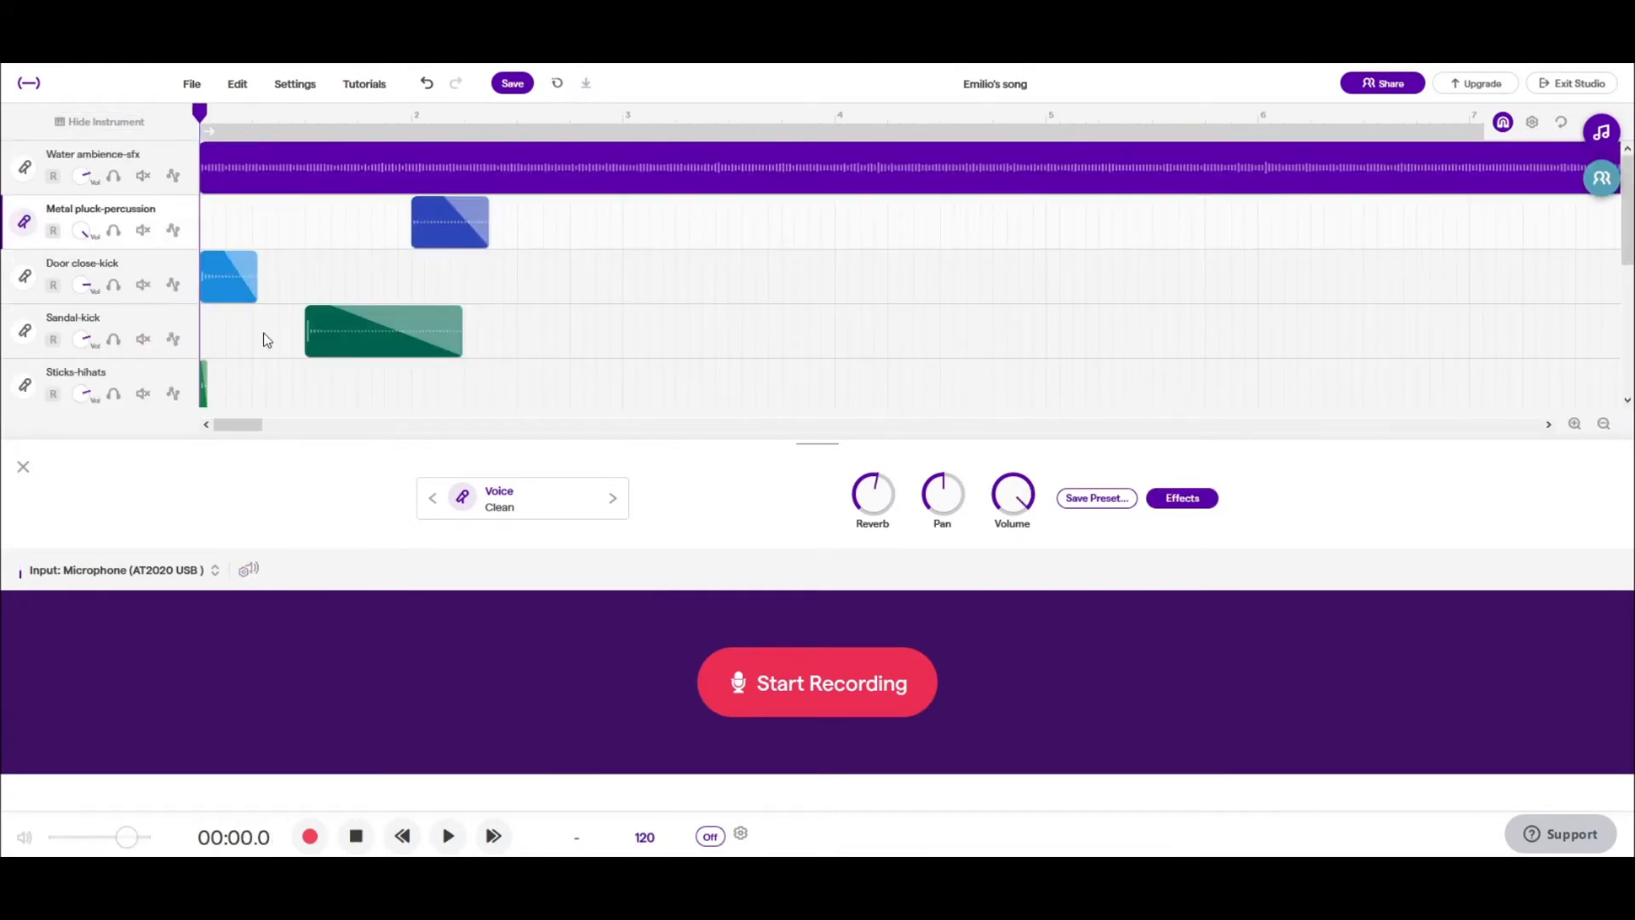
left_click(504, 156)
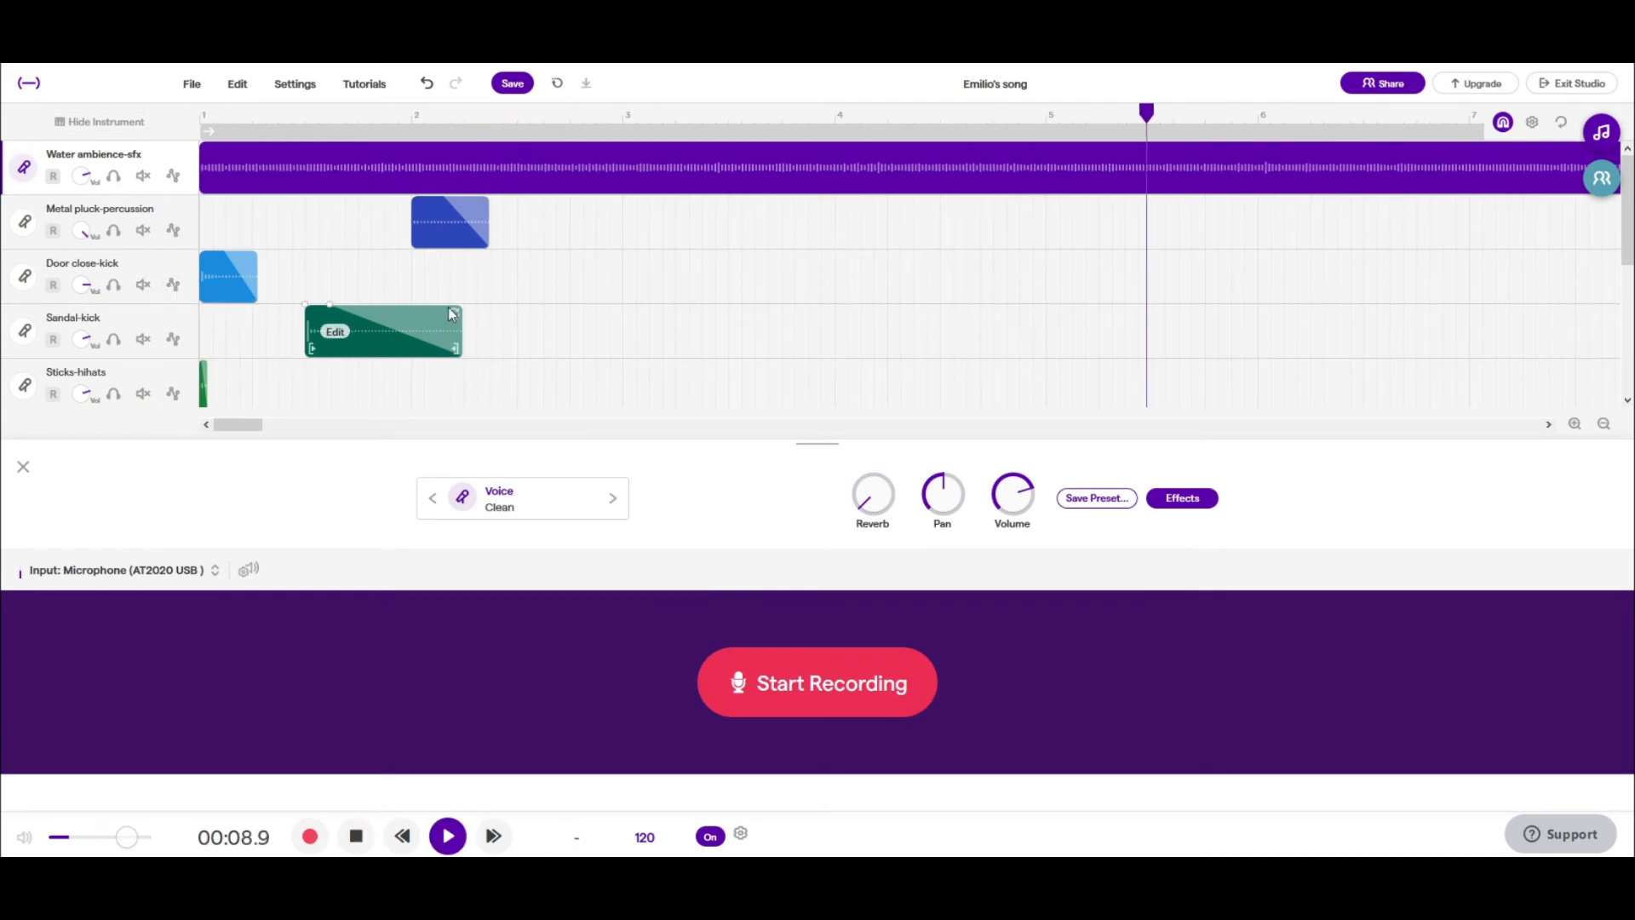
- Try the sandal clip starting at bar 2 and switch off the metronome
left_click_drag(357, 332, 464, 332)
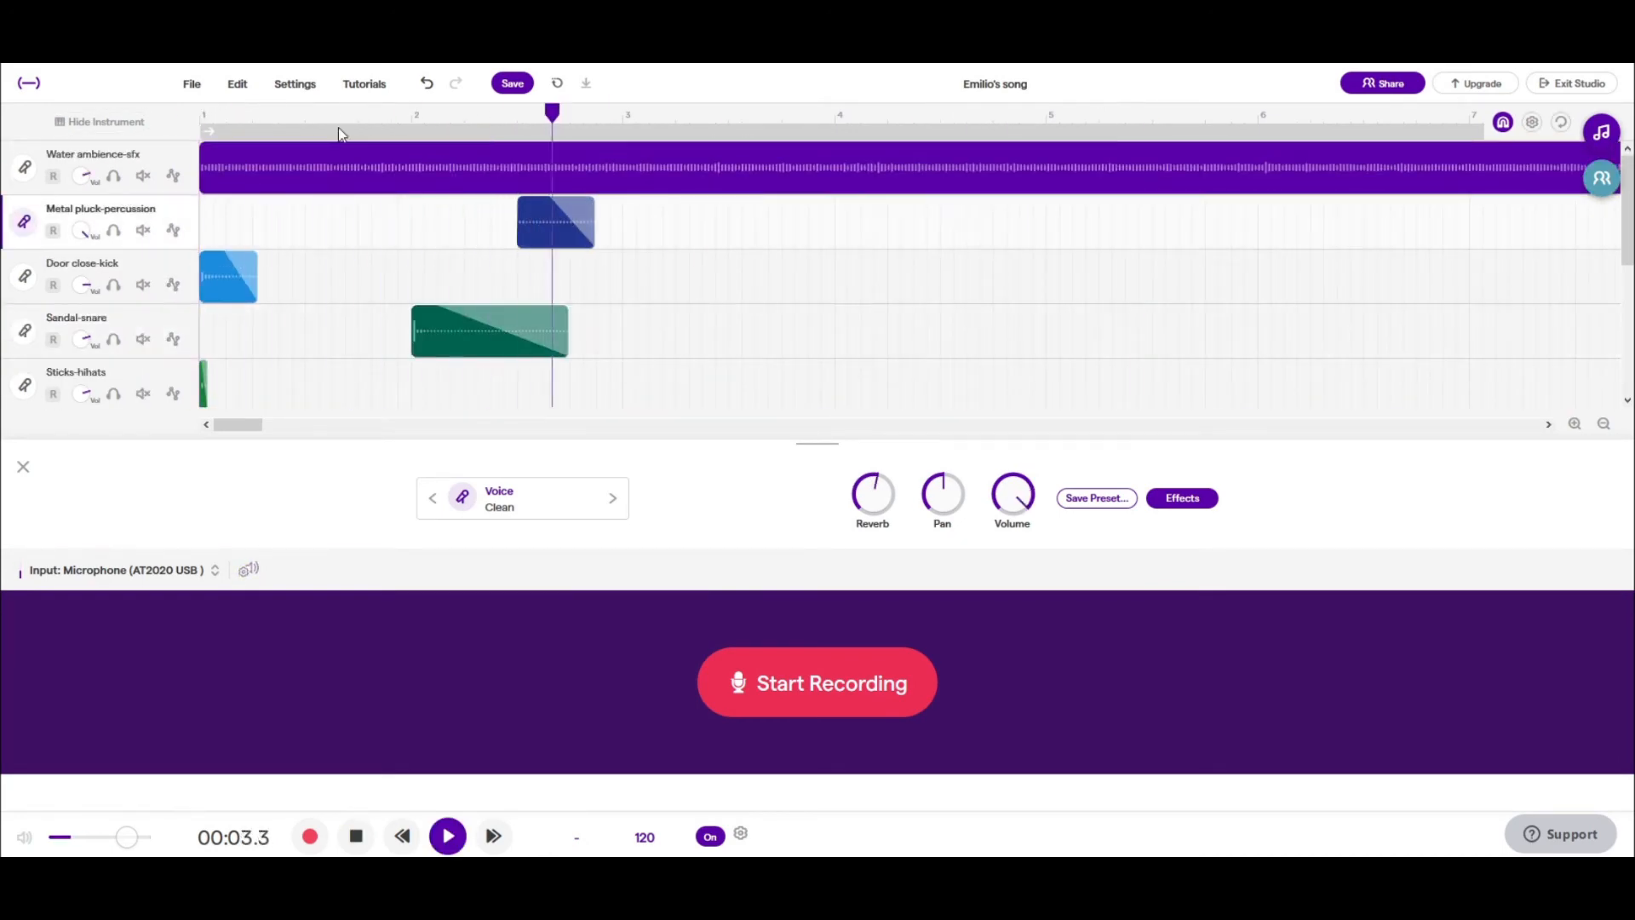
left_click(724, 839)
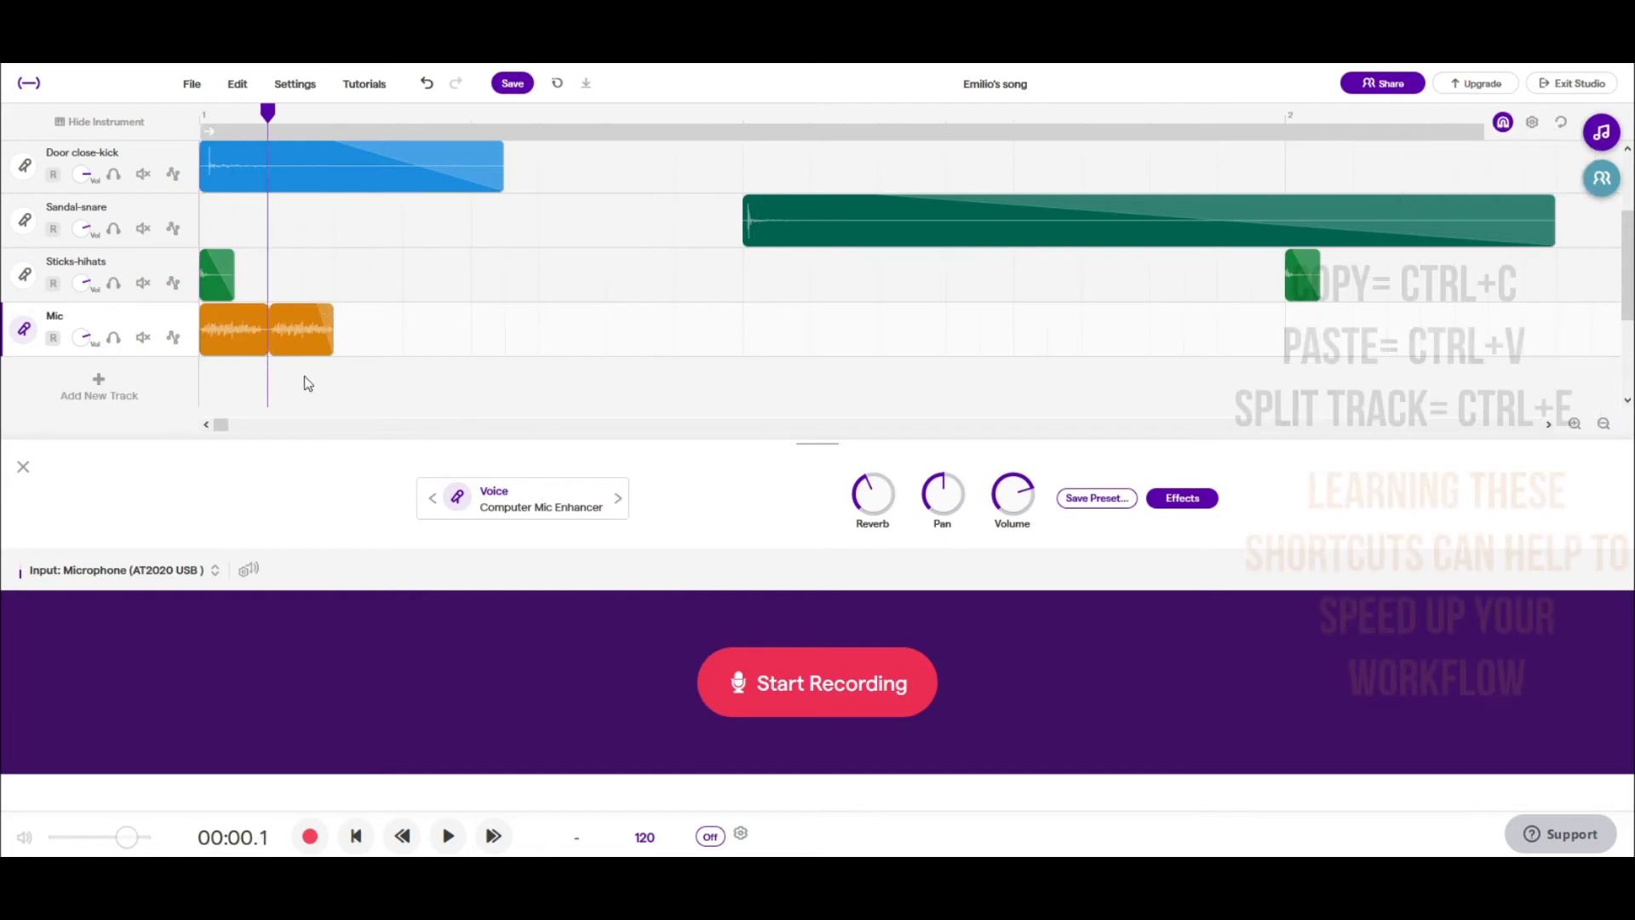
- Delete the second Mic clip and paste copies of the first at eighth-note intervals through bar 1 into bar 2
left_click(312, 319)
key("Delete")
left_click(331, 115)
key("ctrl+v")
key("ctrl+v")
key("ctrl+v")
- Continue pasting the Mic hi-hat clip at the same spacing through to the end of bar 4
key("ctrl+v")
key("ctrl+v")
key("ctrl+v")
key("ctrl+v")
key("ctrl+v")
key("ctrl+v")
scroll(955, 205, "down", 3)
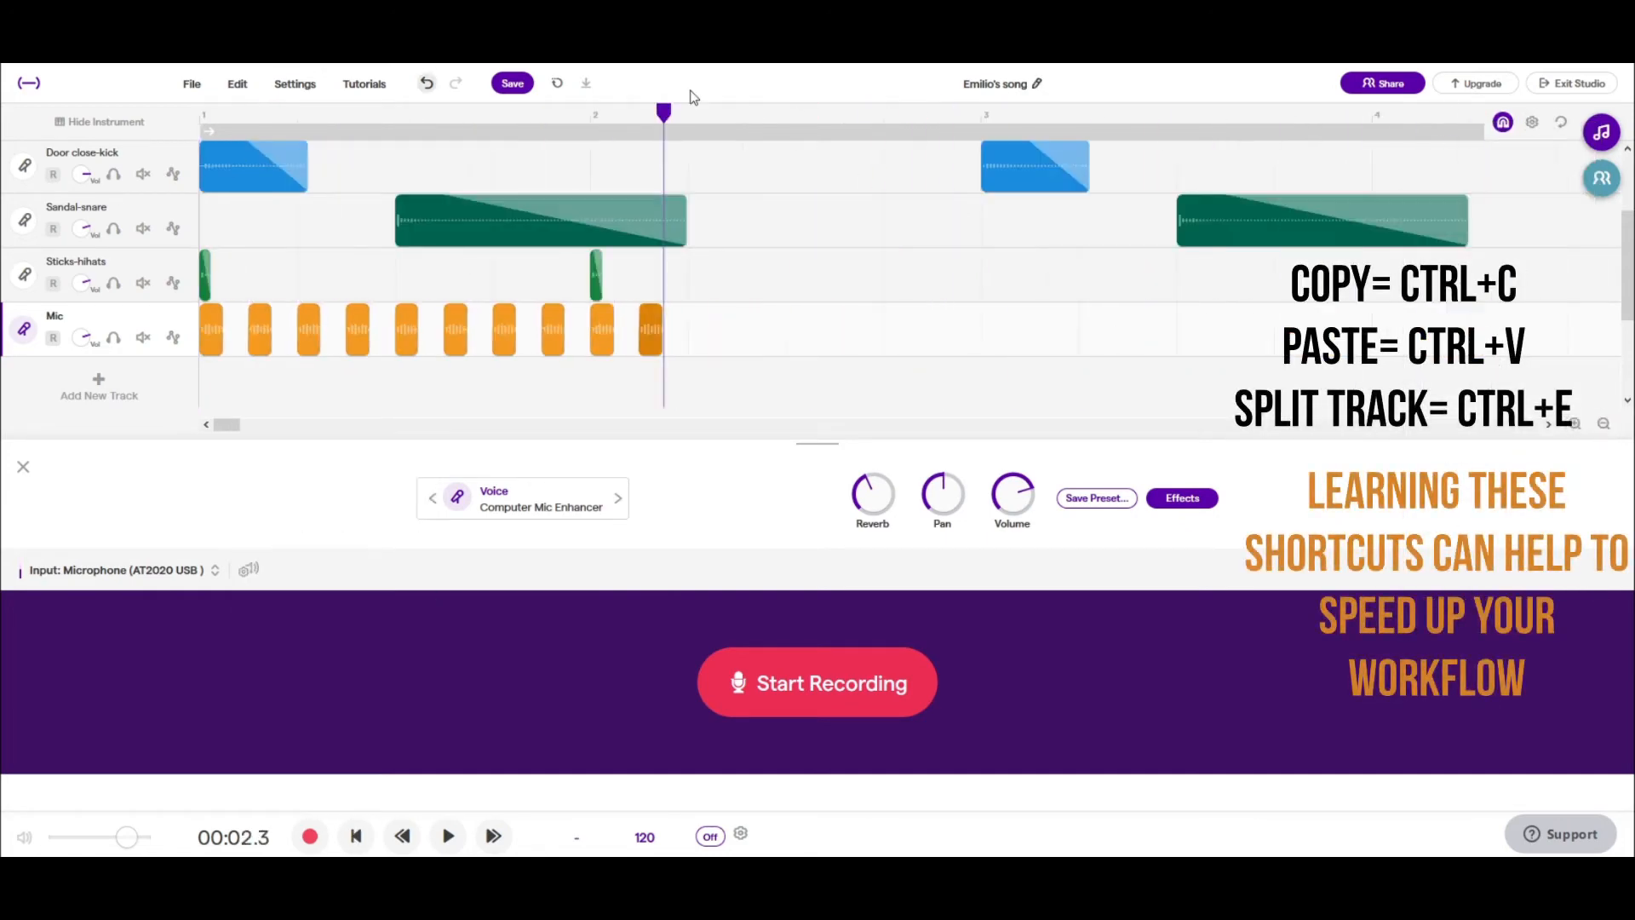
key("ctrl+v")
key("ctrl+v")
key("ctrl+v")
key("ctrl+v")
left_click(883, 111)
key("ctrl+v")
key("ctrl+v")
key("ctrl+v")
key("ctrl+v")
key("ctrl+v")
key("ctrl+v")
left_click(1178, 112)
key("ctrl+v")
key("ctrl+v")
key("ctrl+v")
key("ctrl+v")
key("ctrl+v")
scroll(1419, 114, "right", 7)
key("ctrl+v")
key("ctrl+v")
key("ctrl+v")
key("ctrl+v")
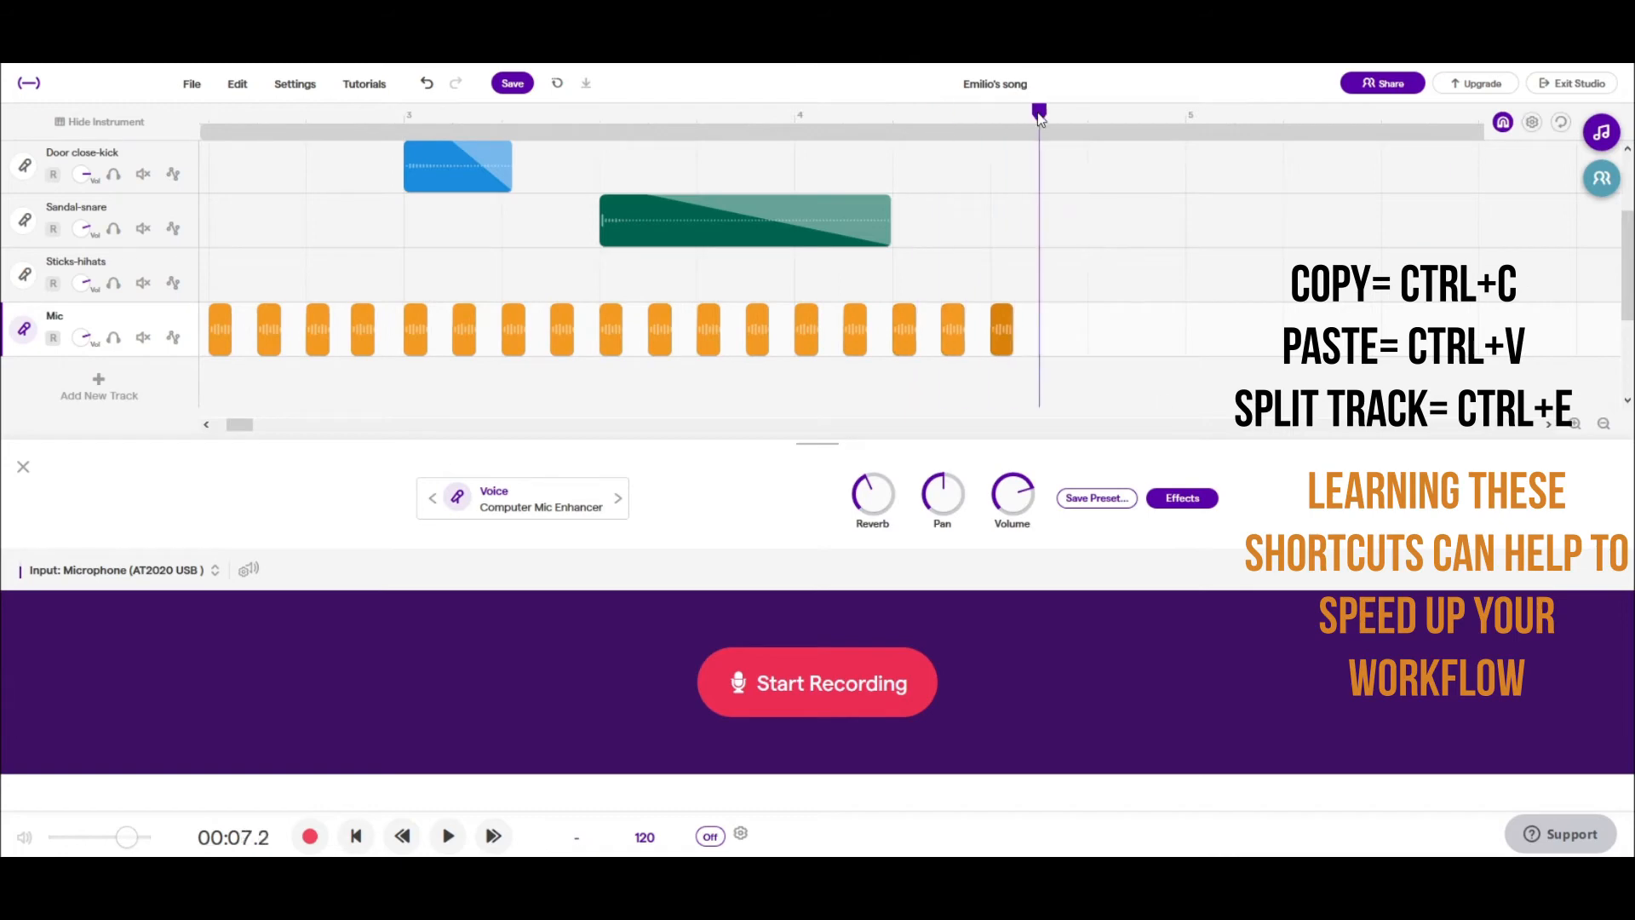
key("ctrl+v")
key("ctrl+v")
key("ctrl+v")
- Rename the Mic track to "Beat box Hihats" and open the effect choices for it
key("space")
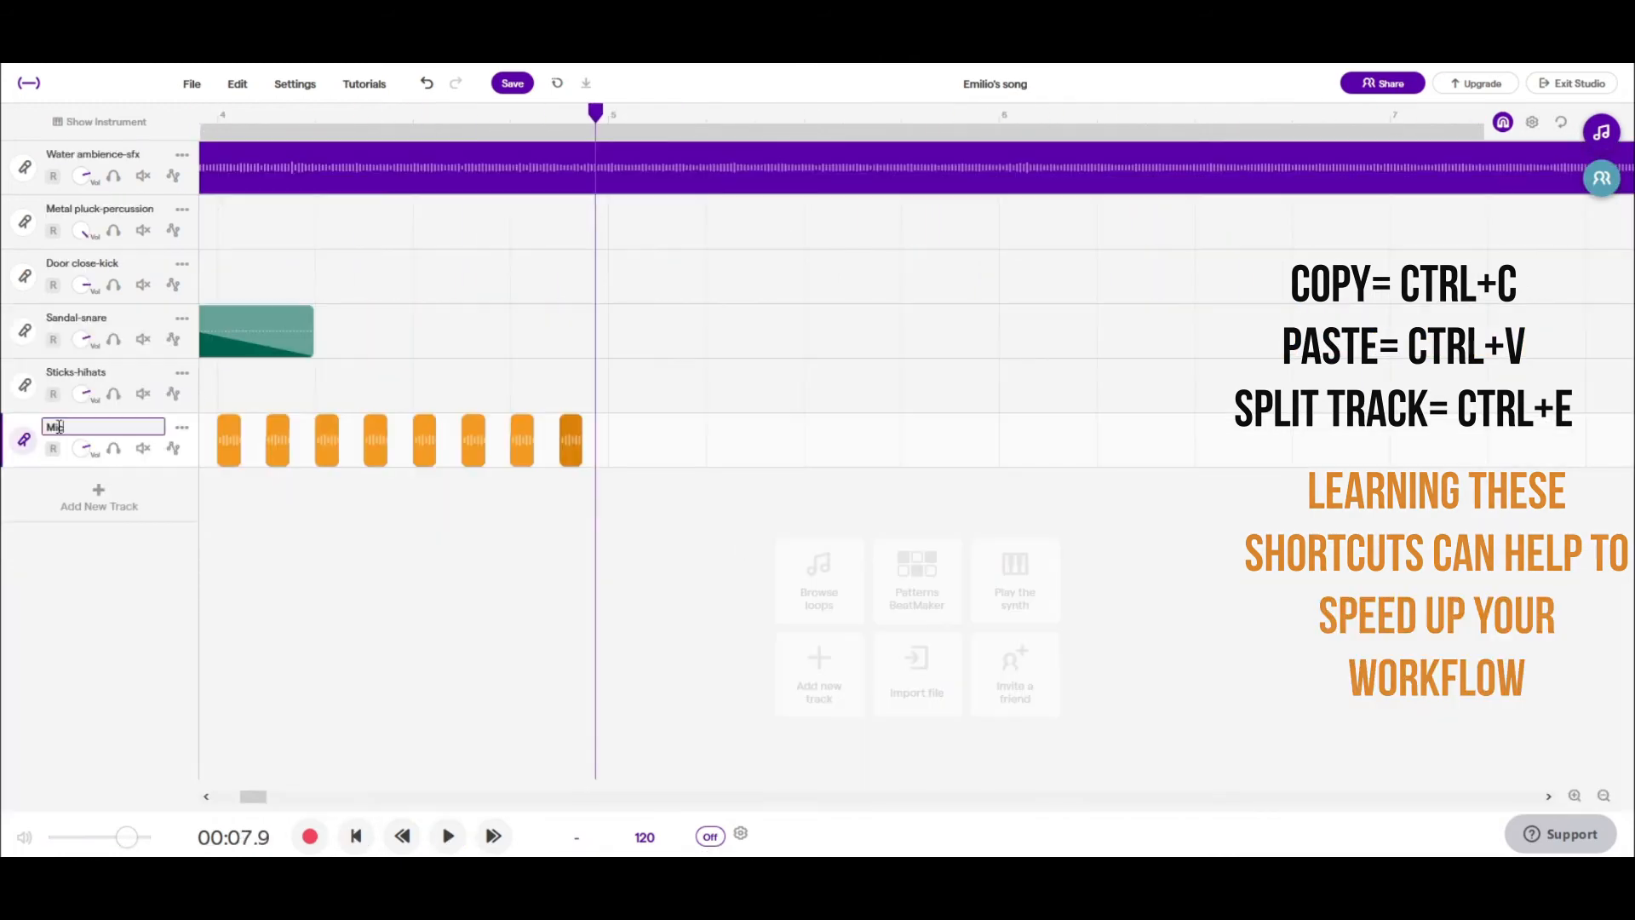
type("Beat box Hihats")
left_click(25, 439)
left_click(1195, 498)
left_click(975, 545)
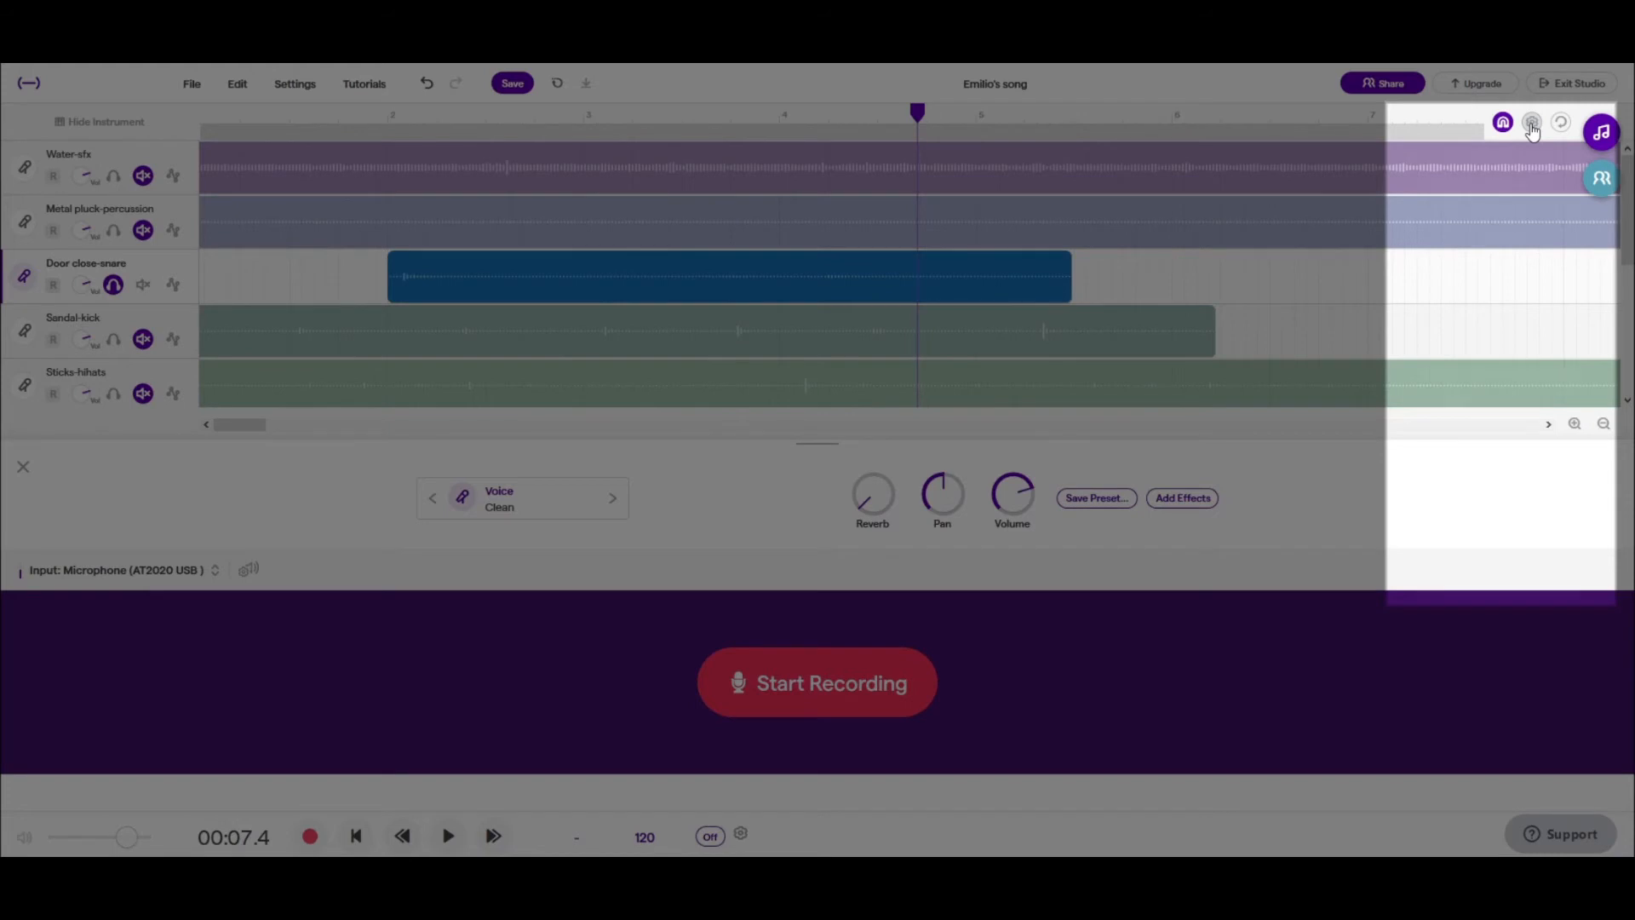
- Shorten the Water ambience-sfx clip to end at bar 5 and play it from the start of the song
left_click(1531, 124)
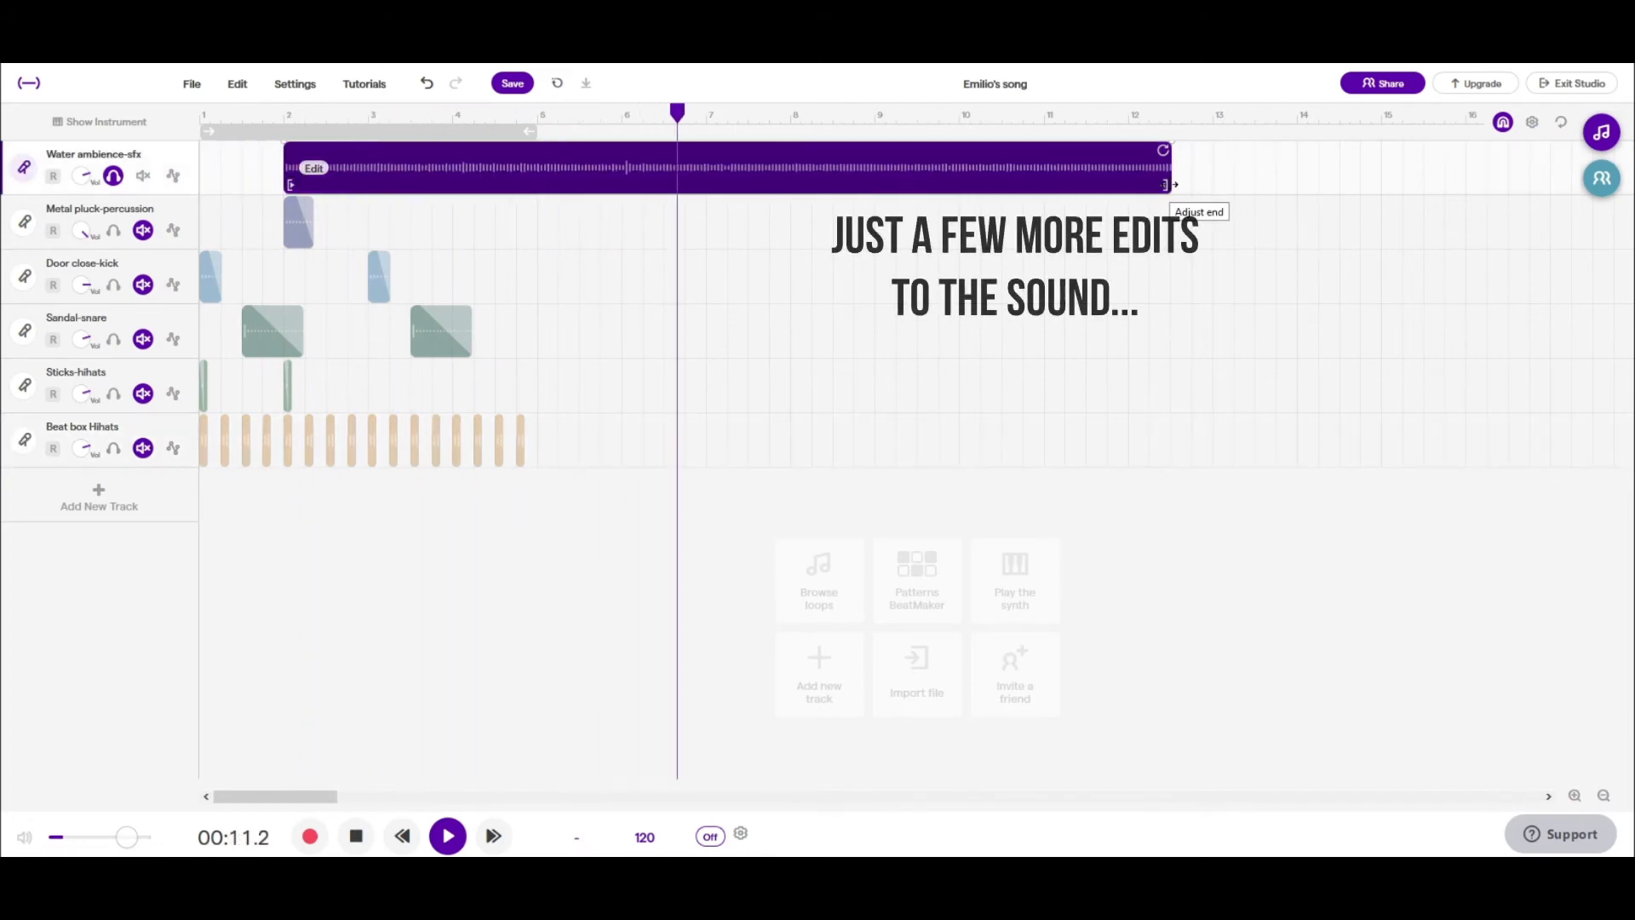
left_click_drag(1172, 185, 503, 179)
left_click_drag(558, 185, 536, 185)
left_click(205, 116)
key("space")
- Add a Filter effect to the Water ambience-sfx track with its low cut set to 506 Hz, and close the effects
double_click(270, 163)
left_click(904, 533)
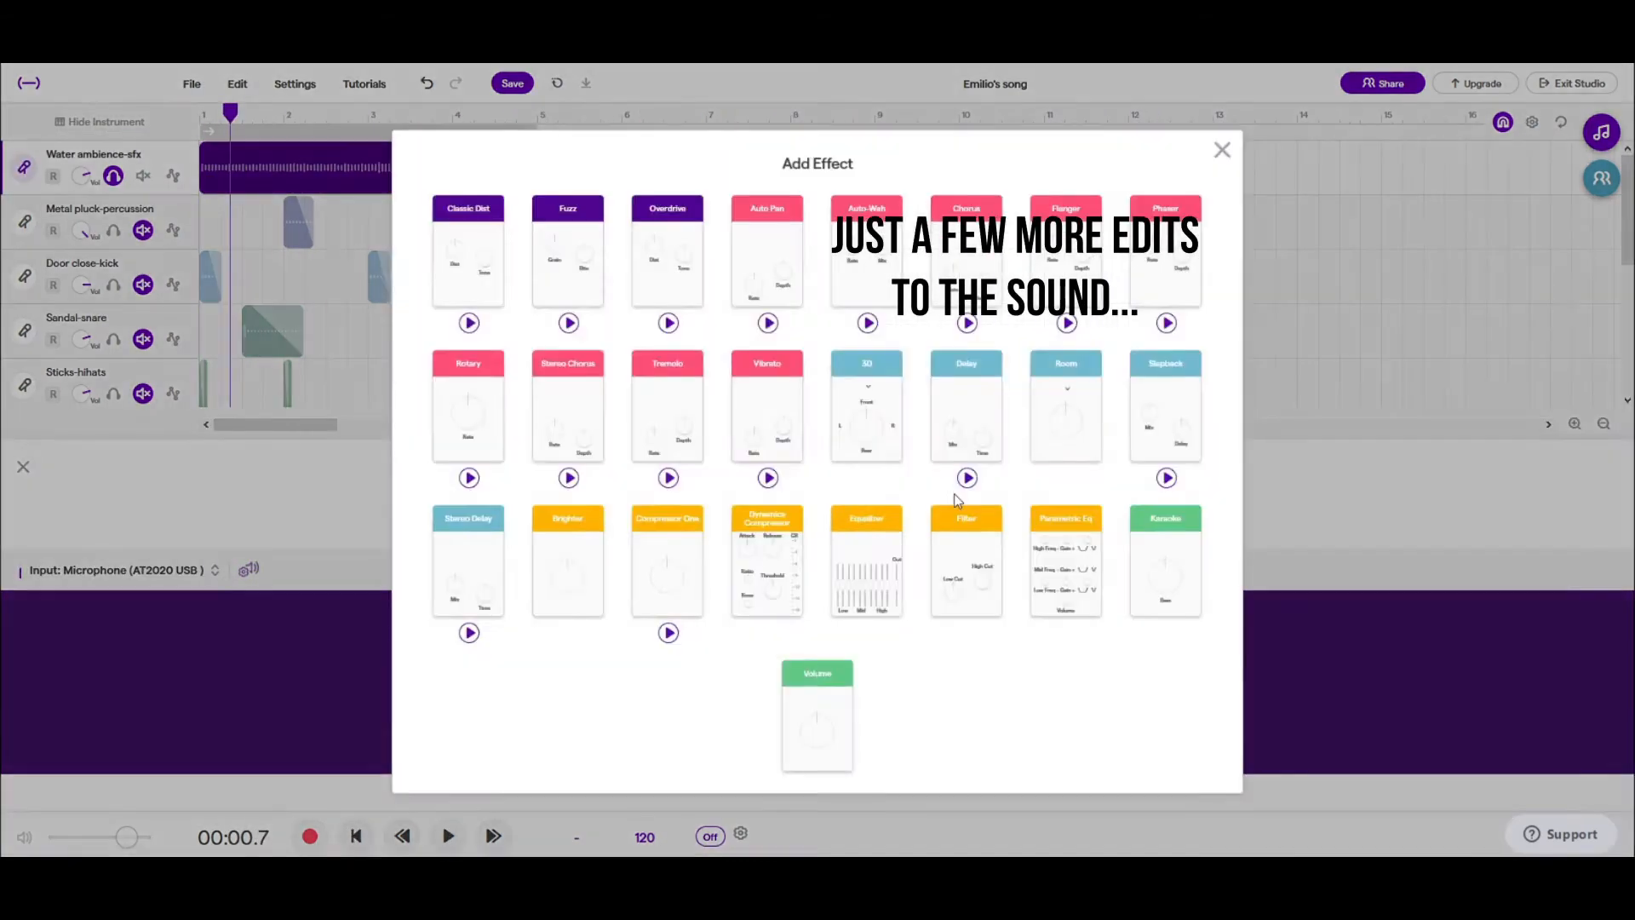
left_click(961, 538)
left_click_drag(792, 610, 794, 502)
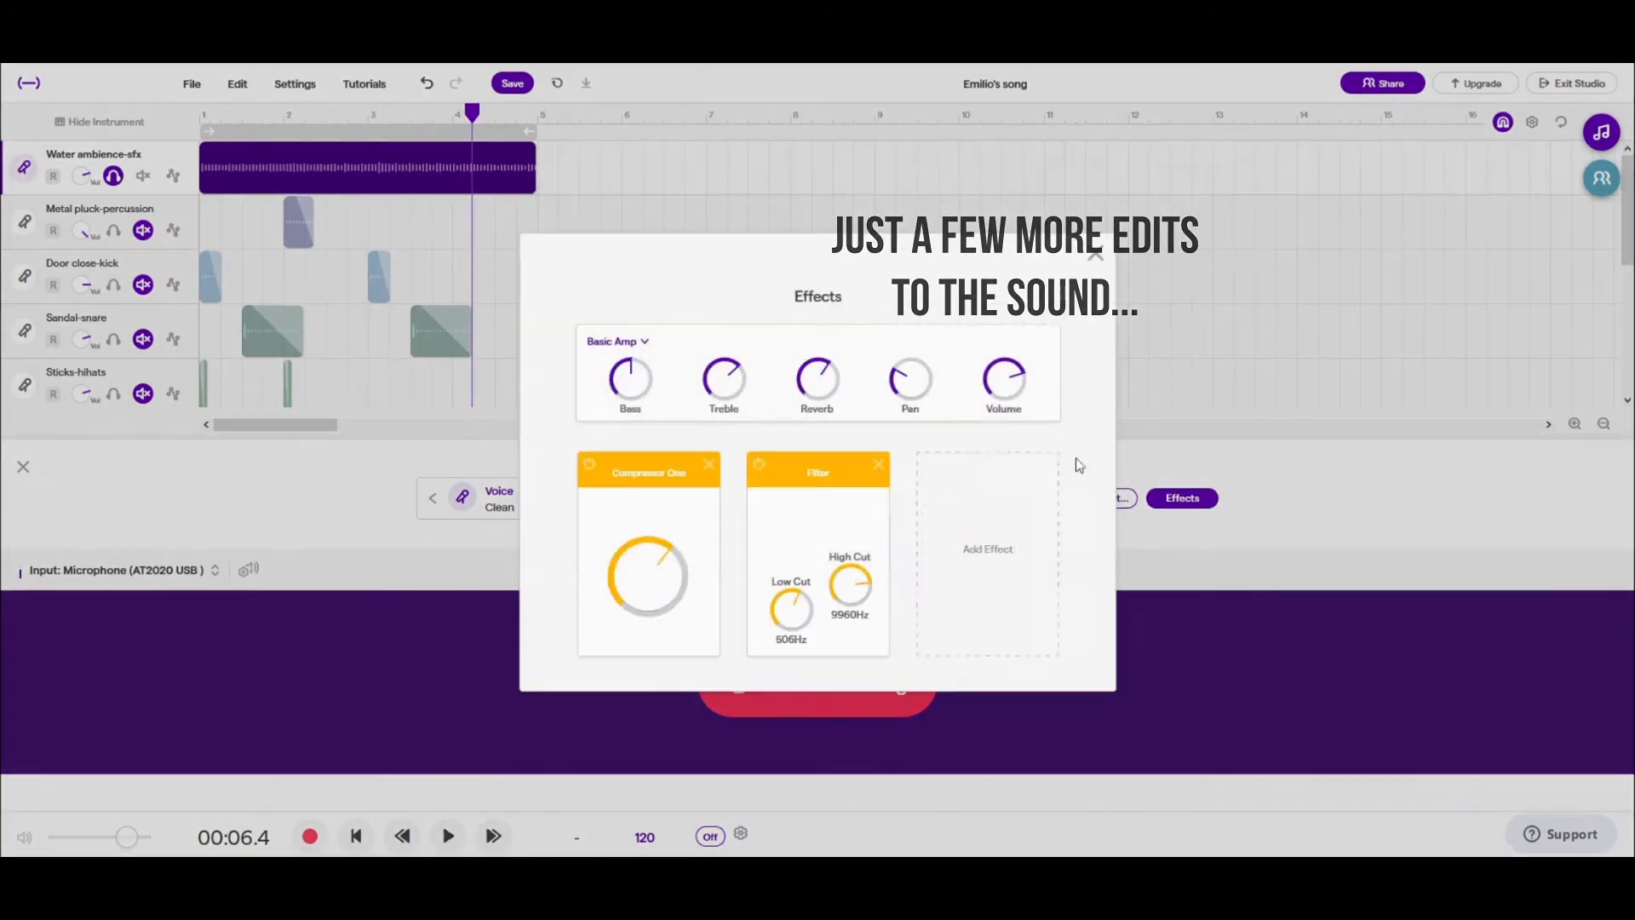
left_click(1180, 498)
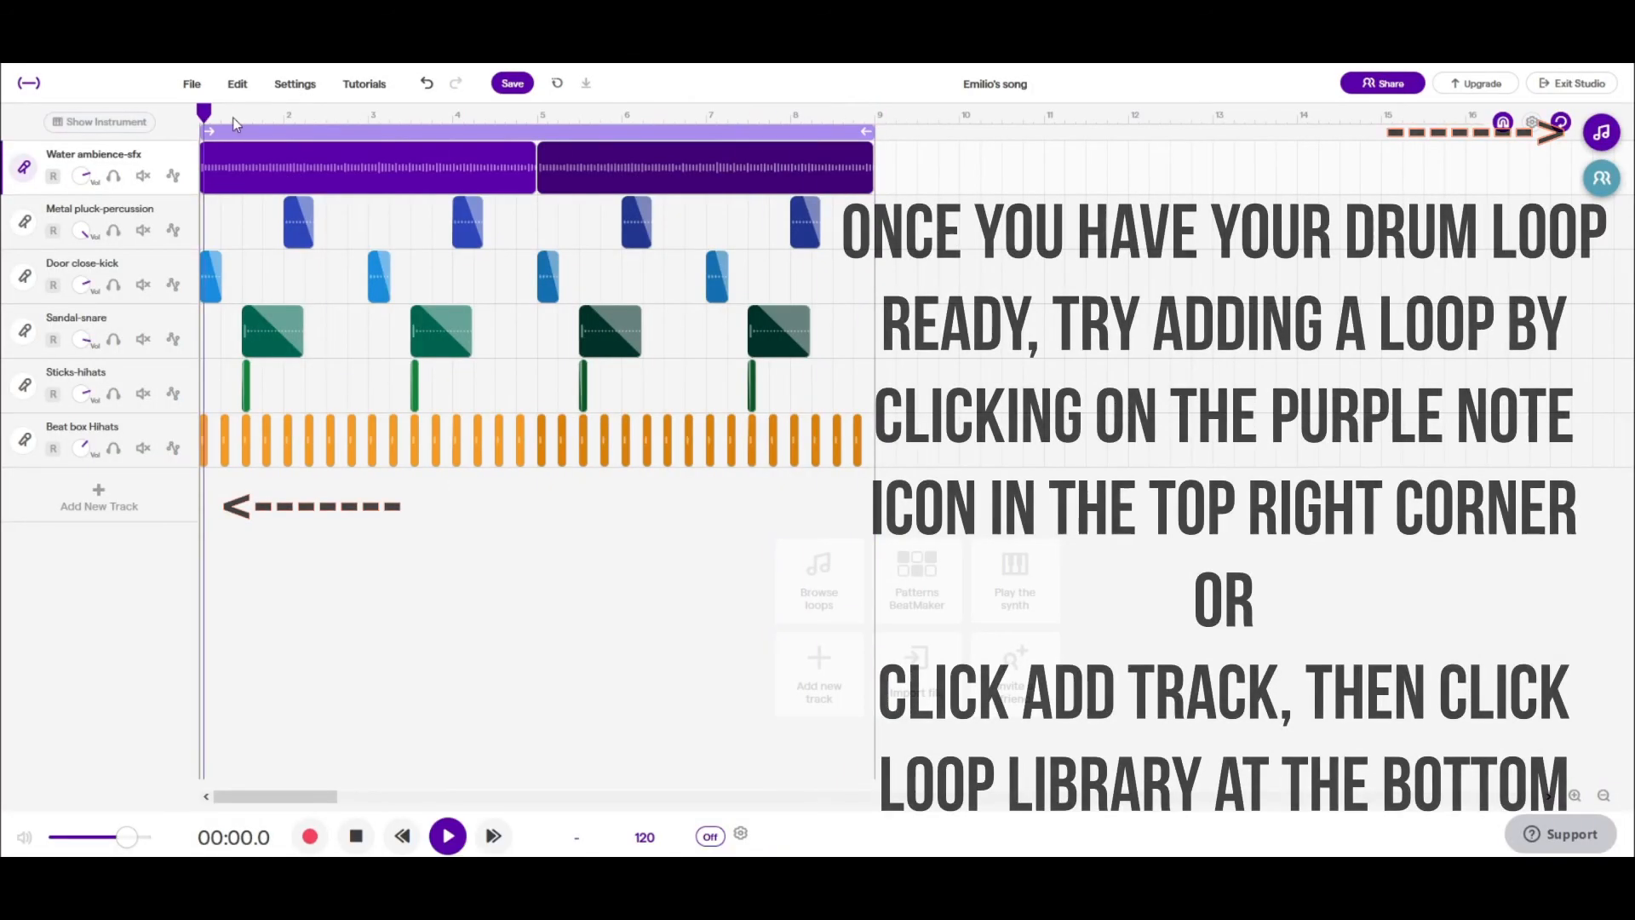
- Open the loop library and replace the Featured filter with Guitar
left_click(120, 500)
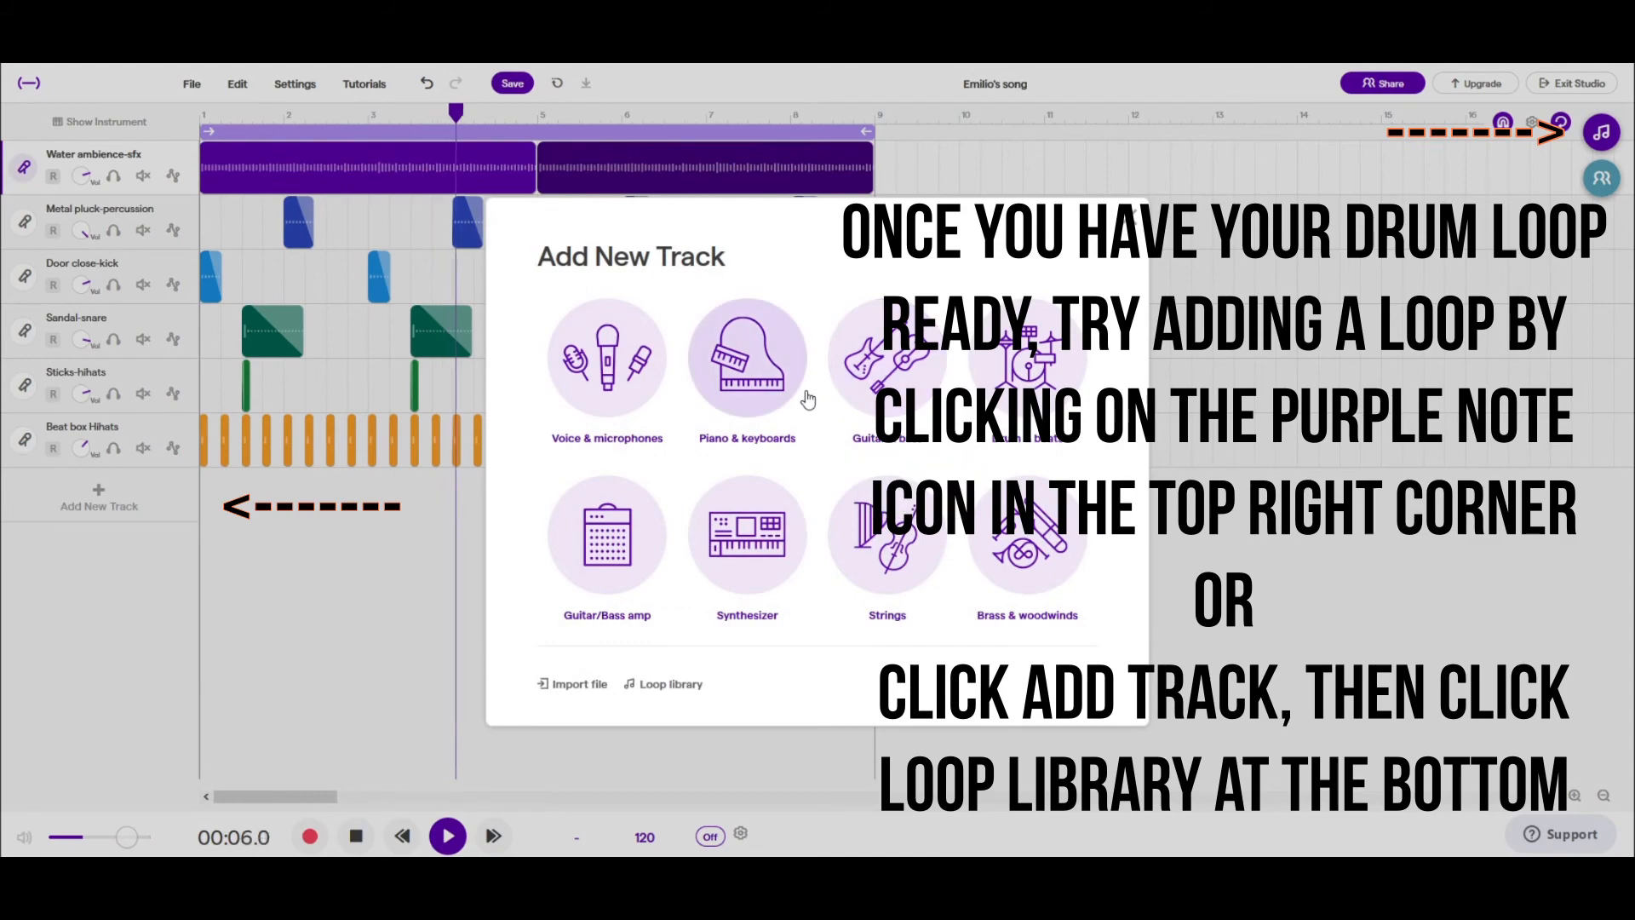
left_click(1129, 219)
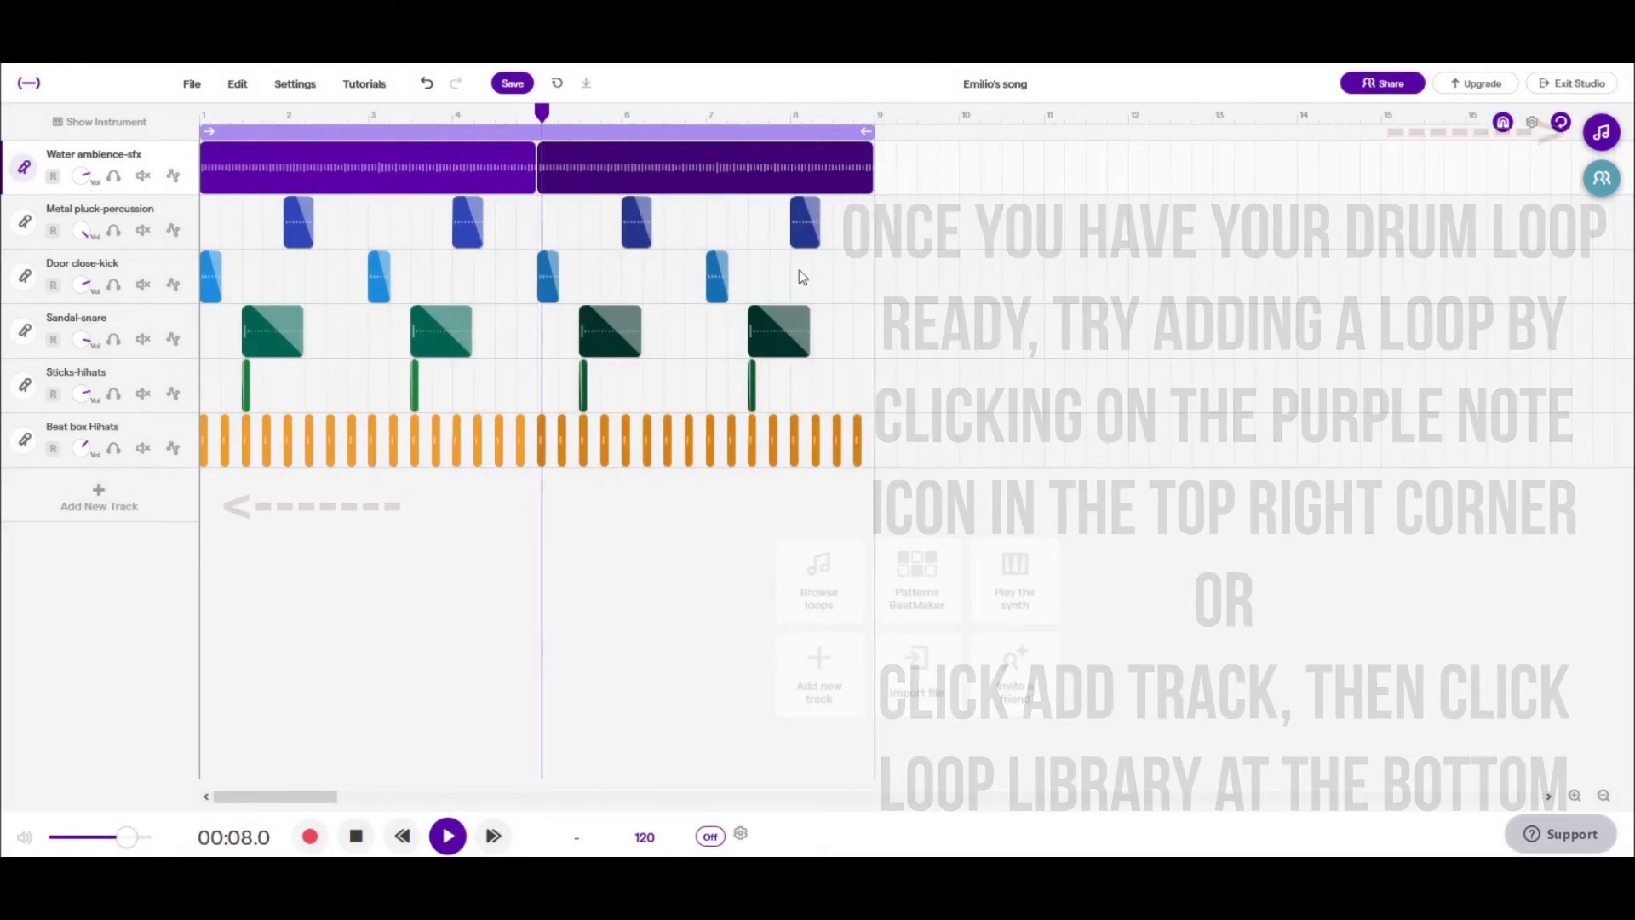
left_click(128, 510)
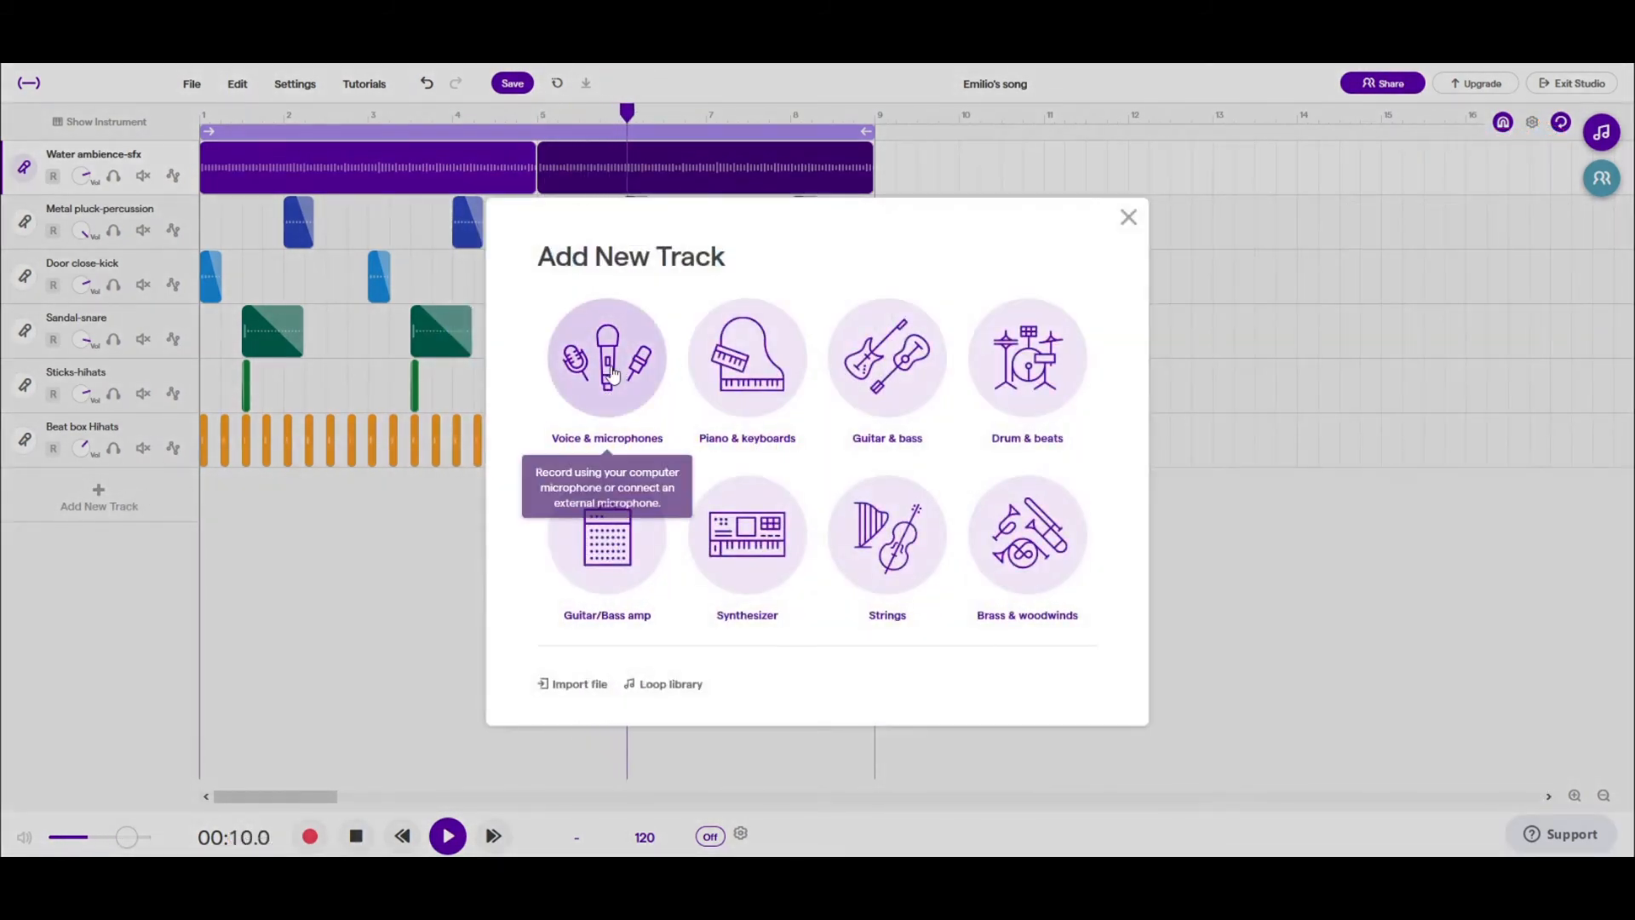
left_click(671, 684)
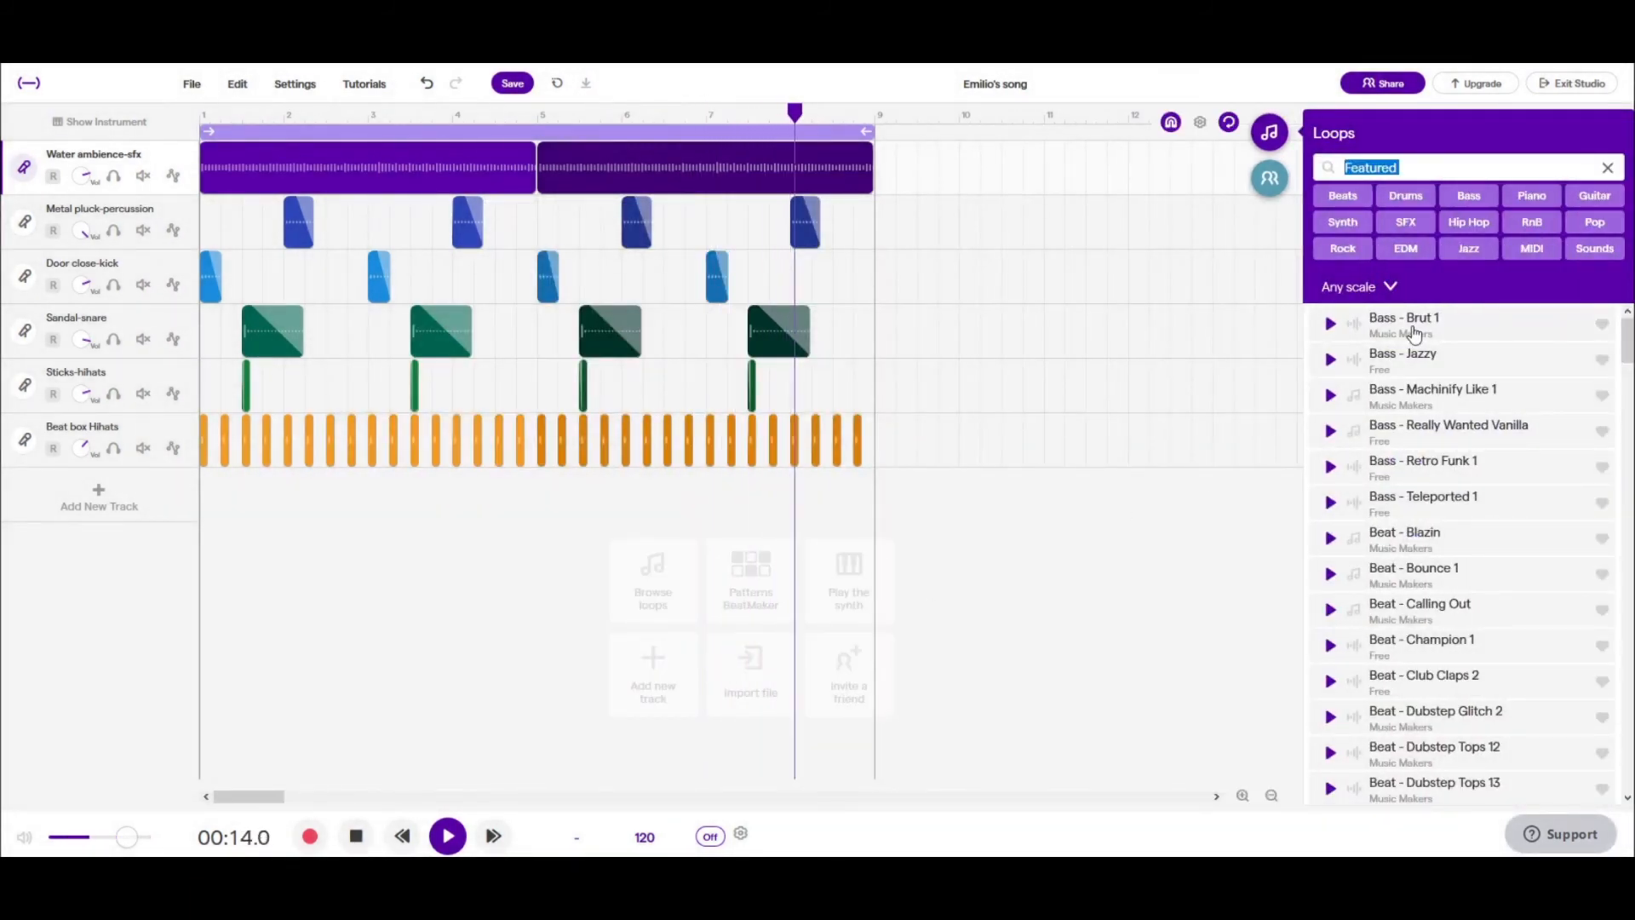
key("BackSpace")
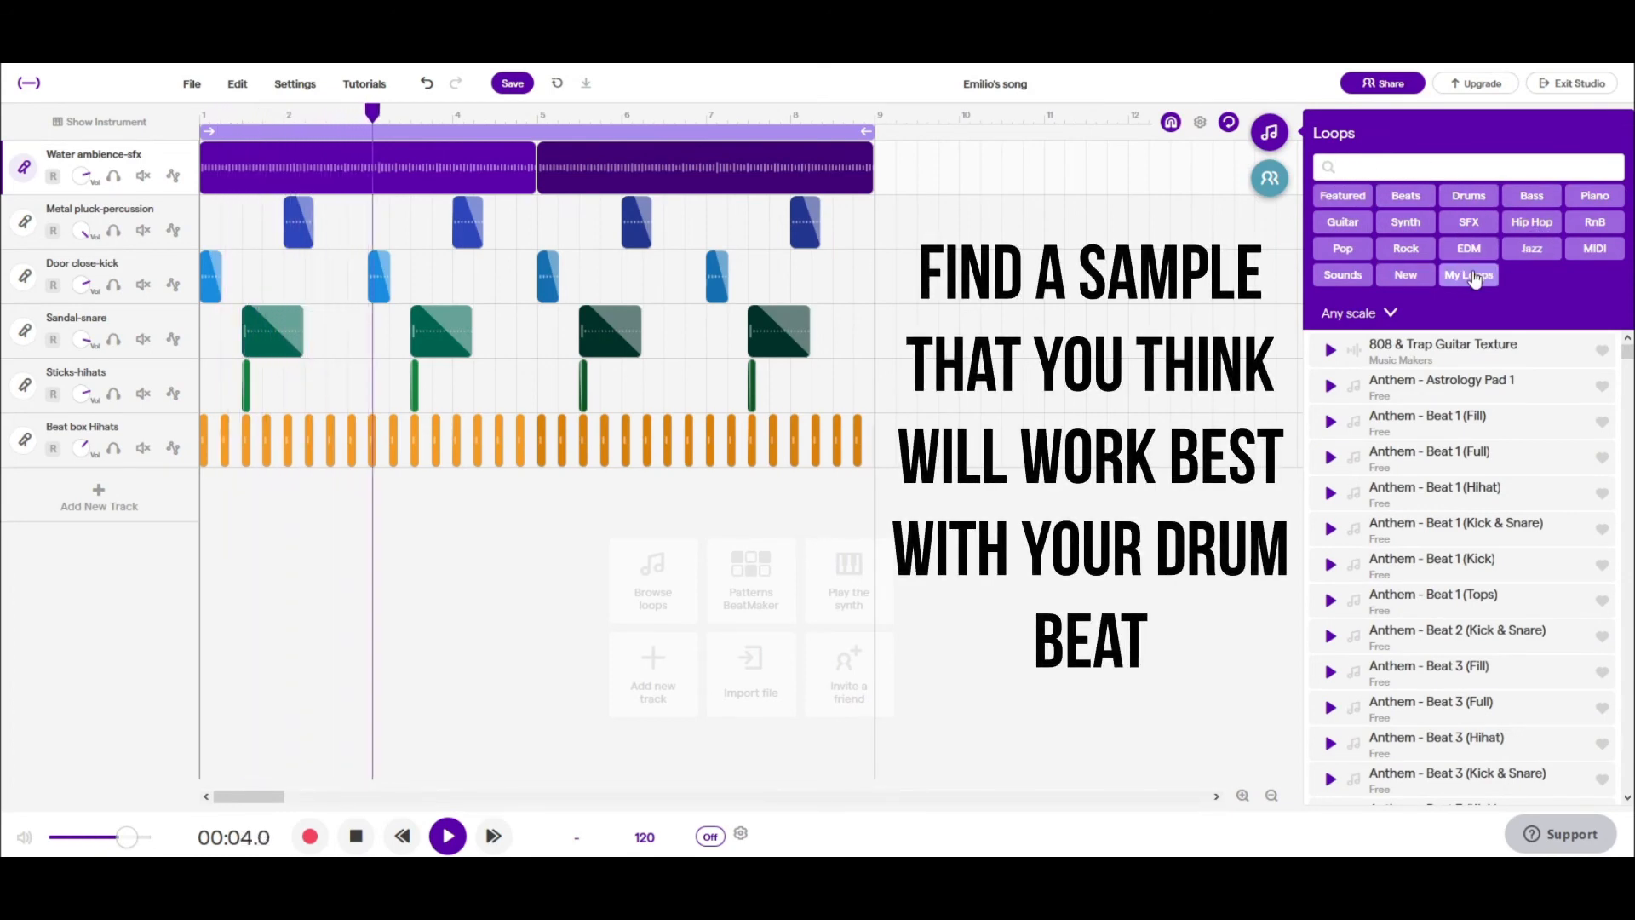
left_click(1354, 226)
- Audition the Bedroom Chill guitar loops and add "Bedroom Chill - Lofi Guitar 2" as a new track starting at bar 1
left_click(1329, 395)
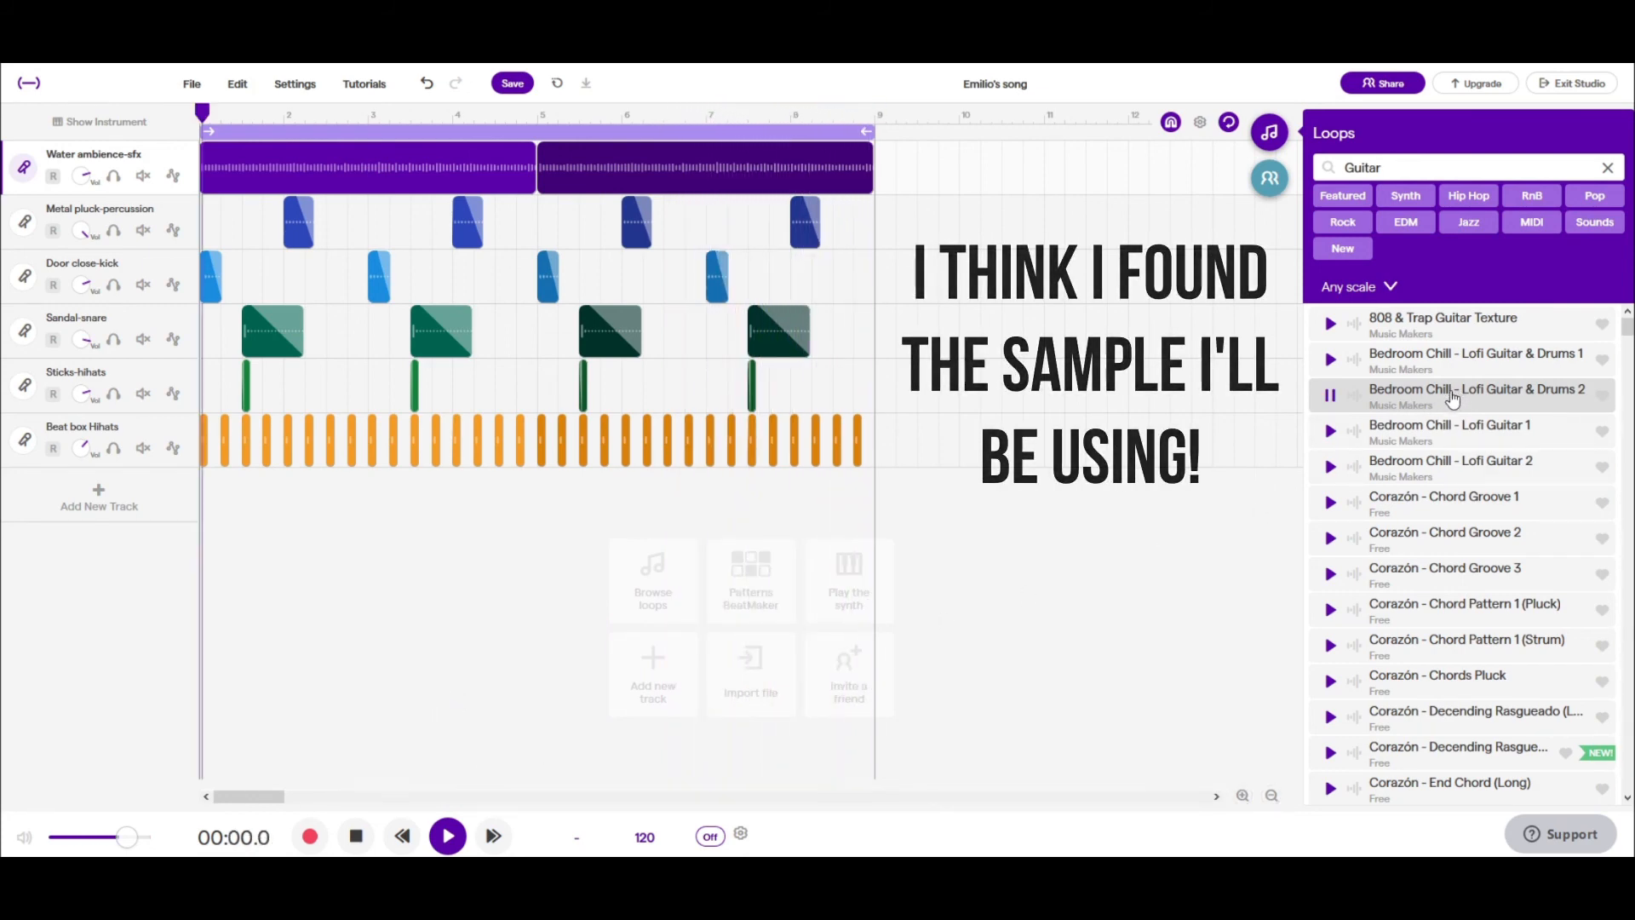
left_click(1332, 362)
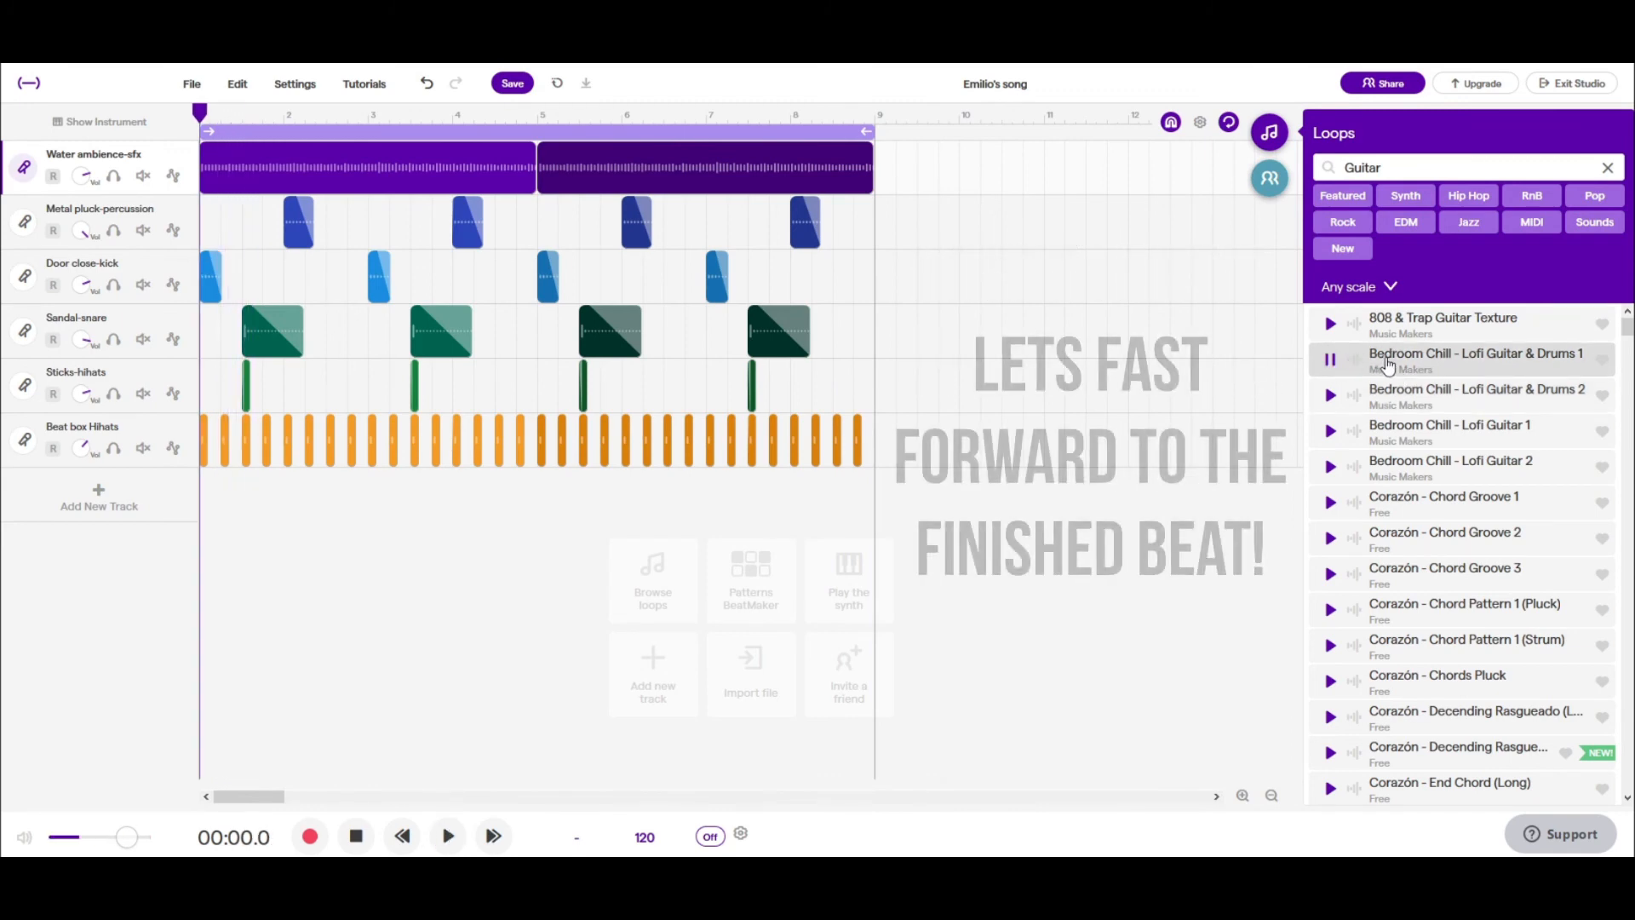
left_click(1331, 397)
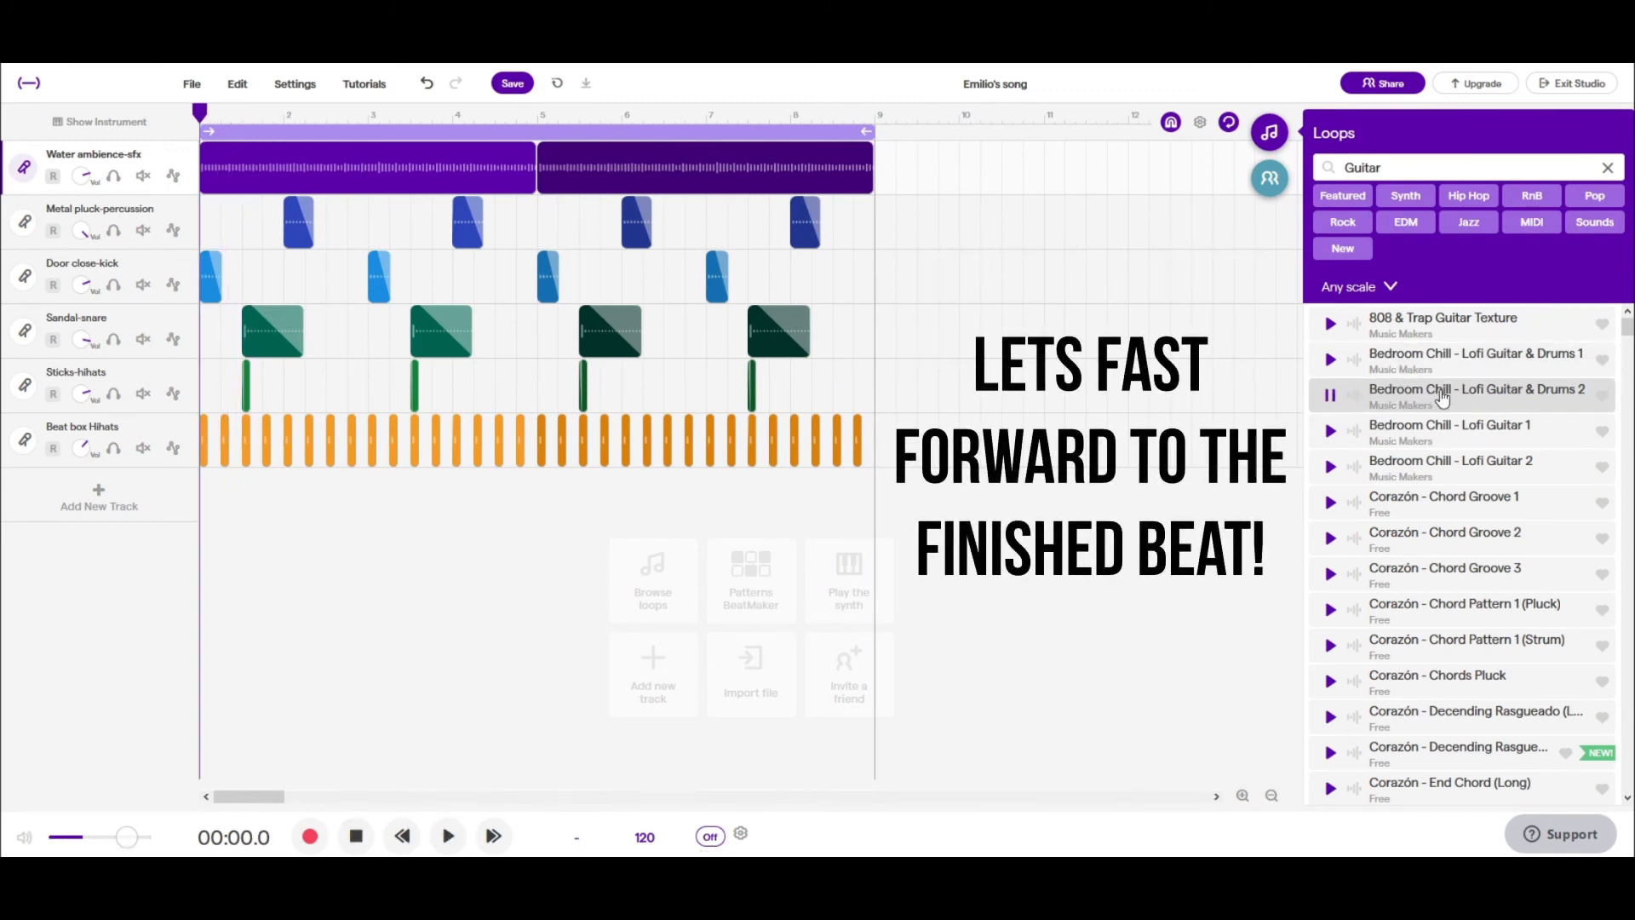
left_click(1331, 433)
left_click(1331, 469)
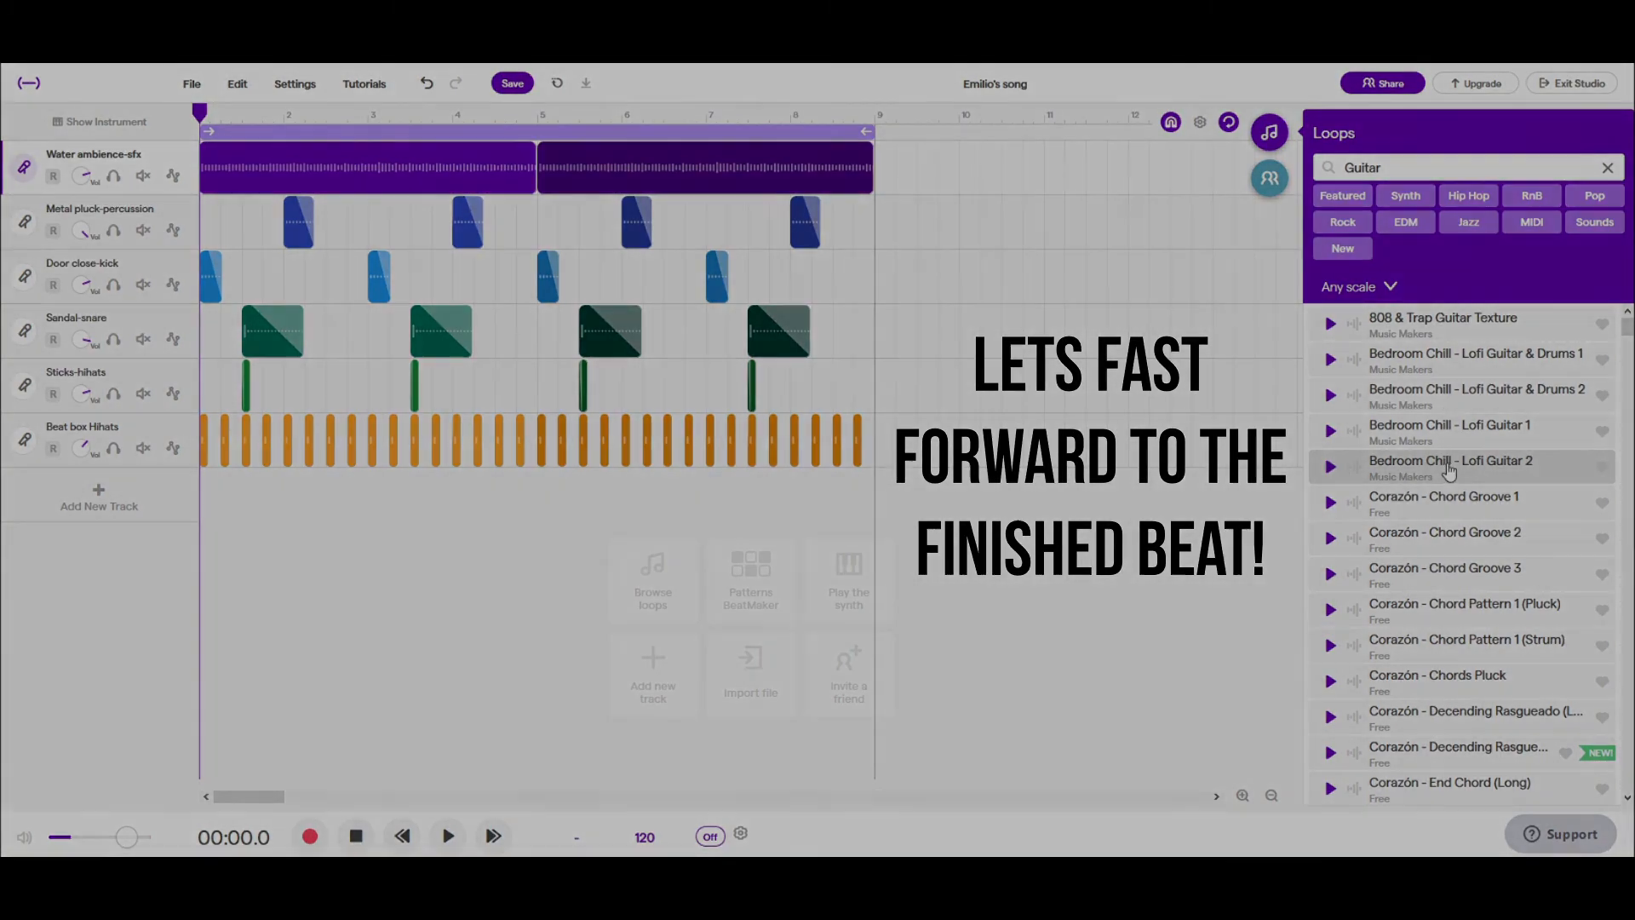
left_click_drag(1448, 470, 204, 507)
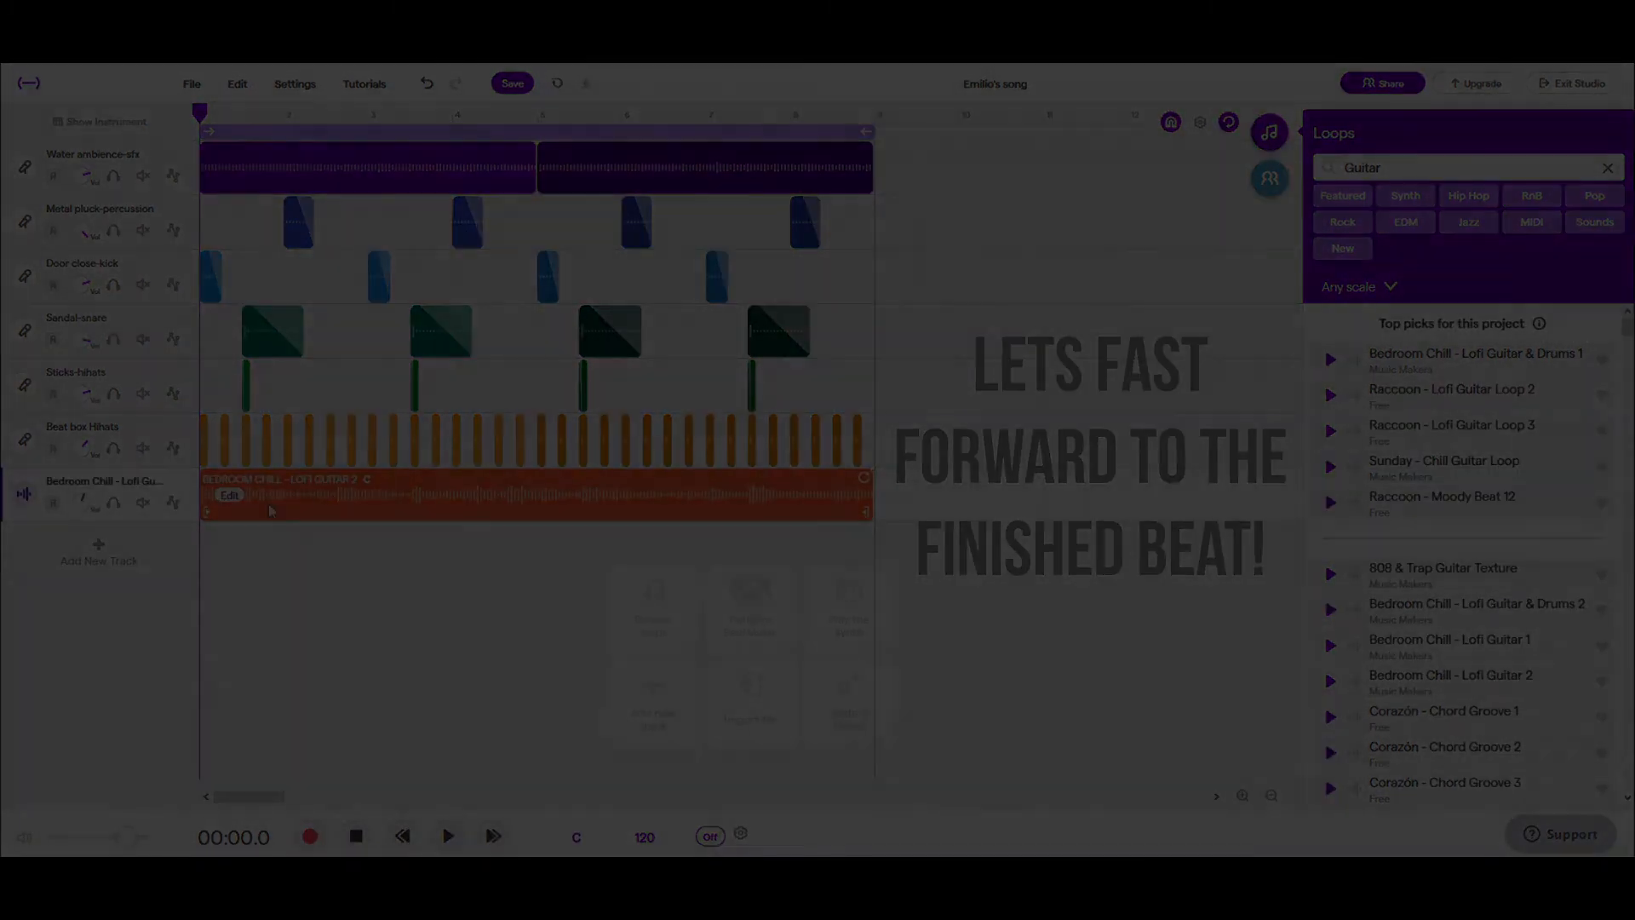